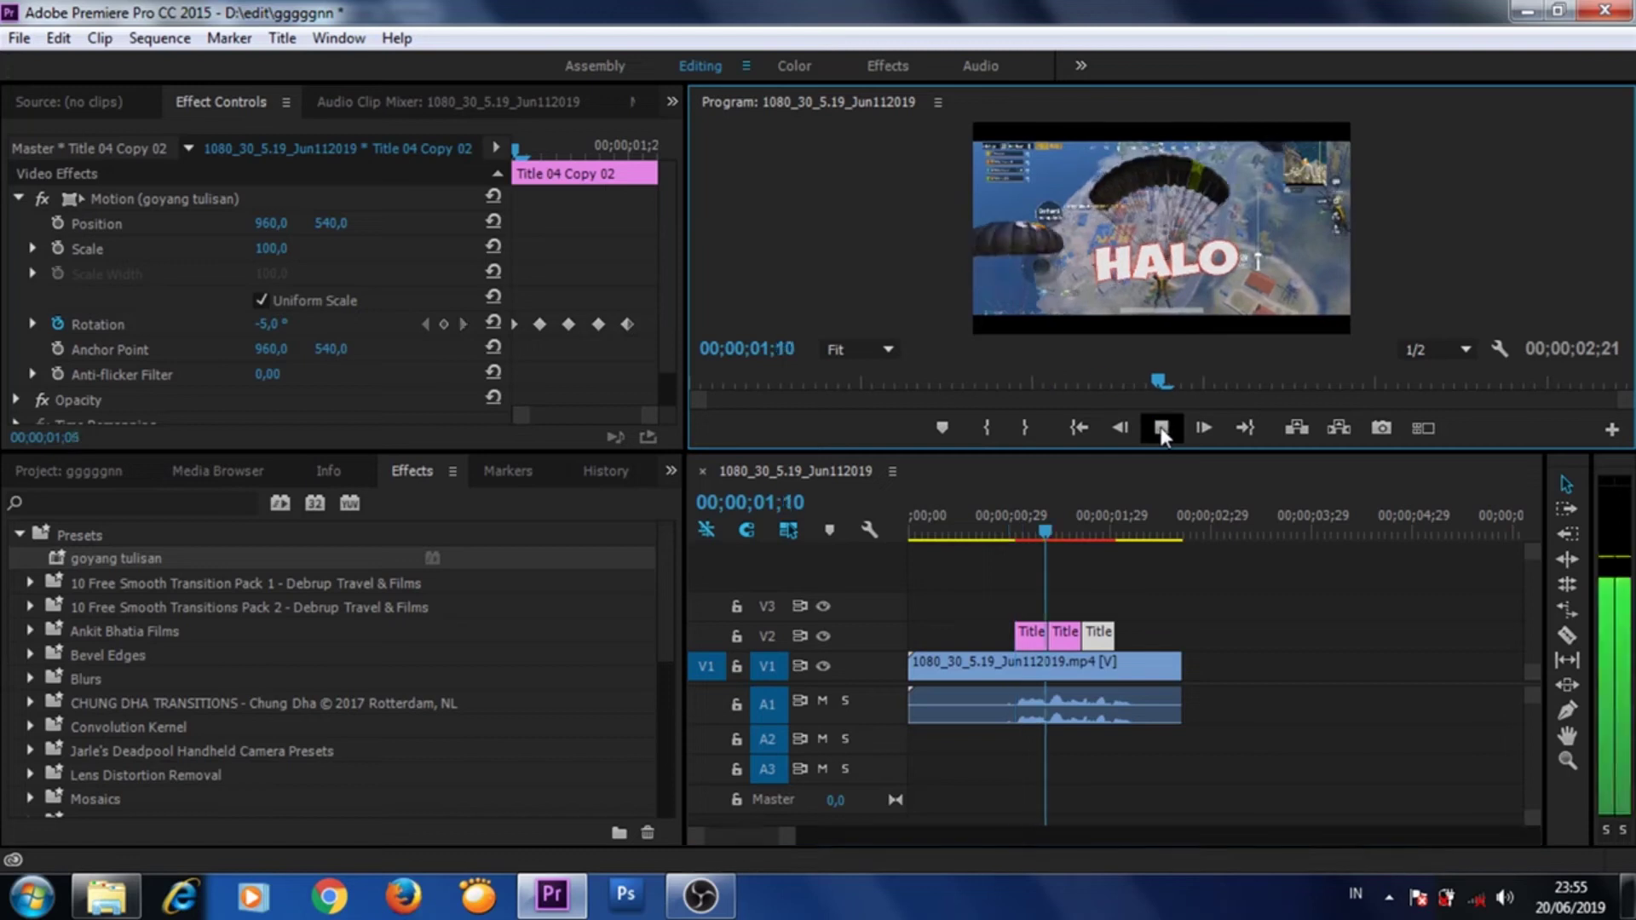
Step: Play the sequence to preview the three title clips over the PUBG gameplay
click(1161, 430)
click(1161, 433)
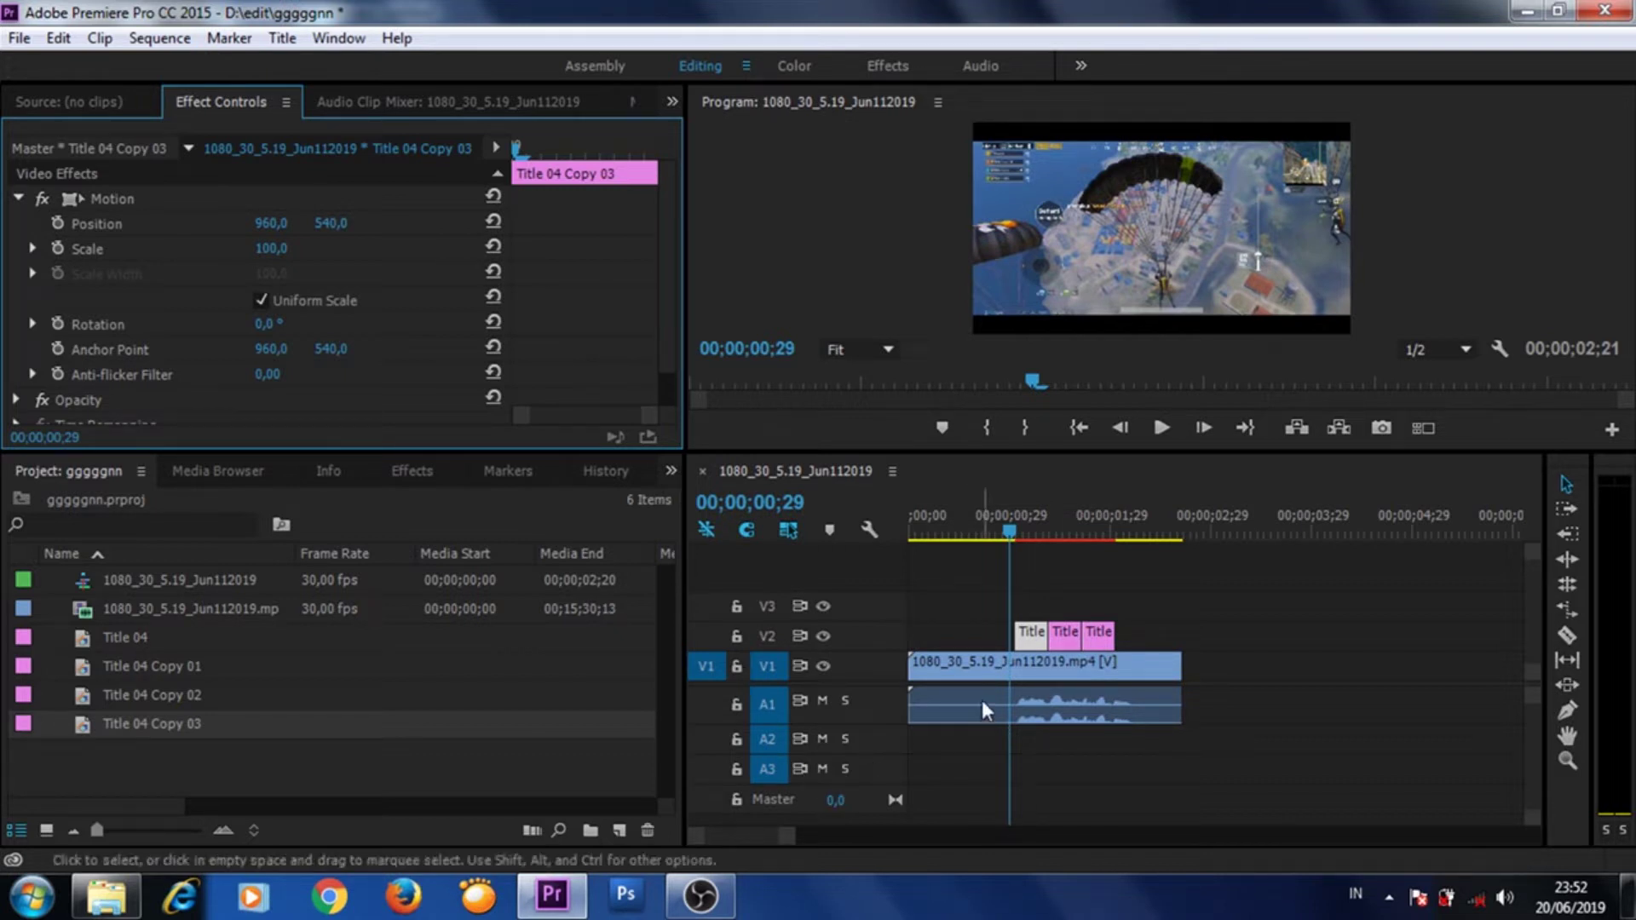
Step: Play the sequence, then scrub back to 00;00;01;01 where HALO appears
click(1161, 428)
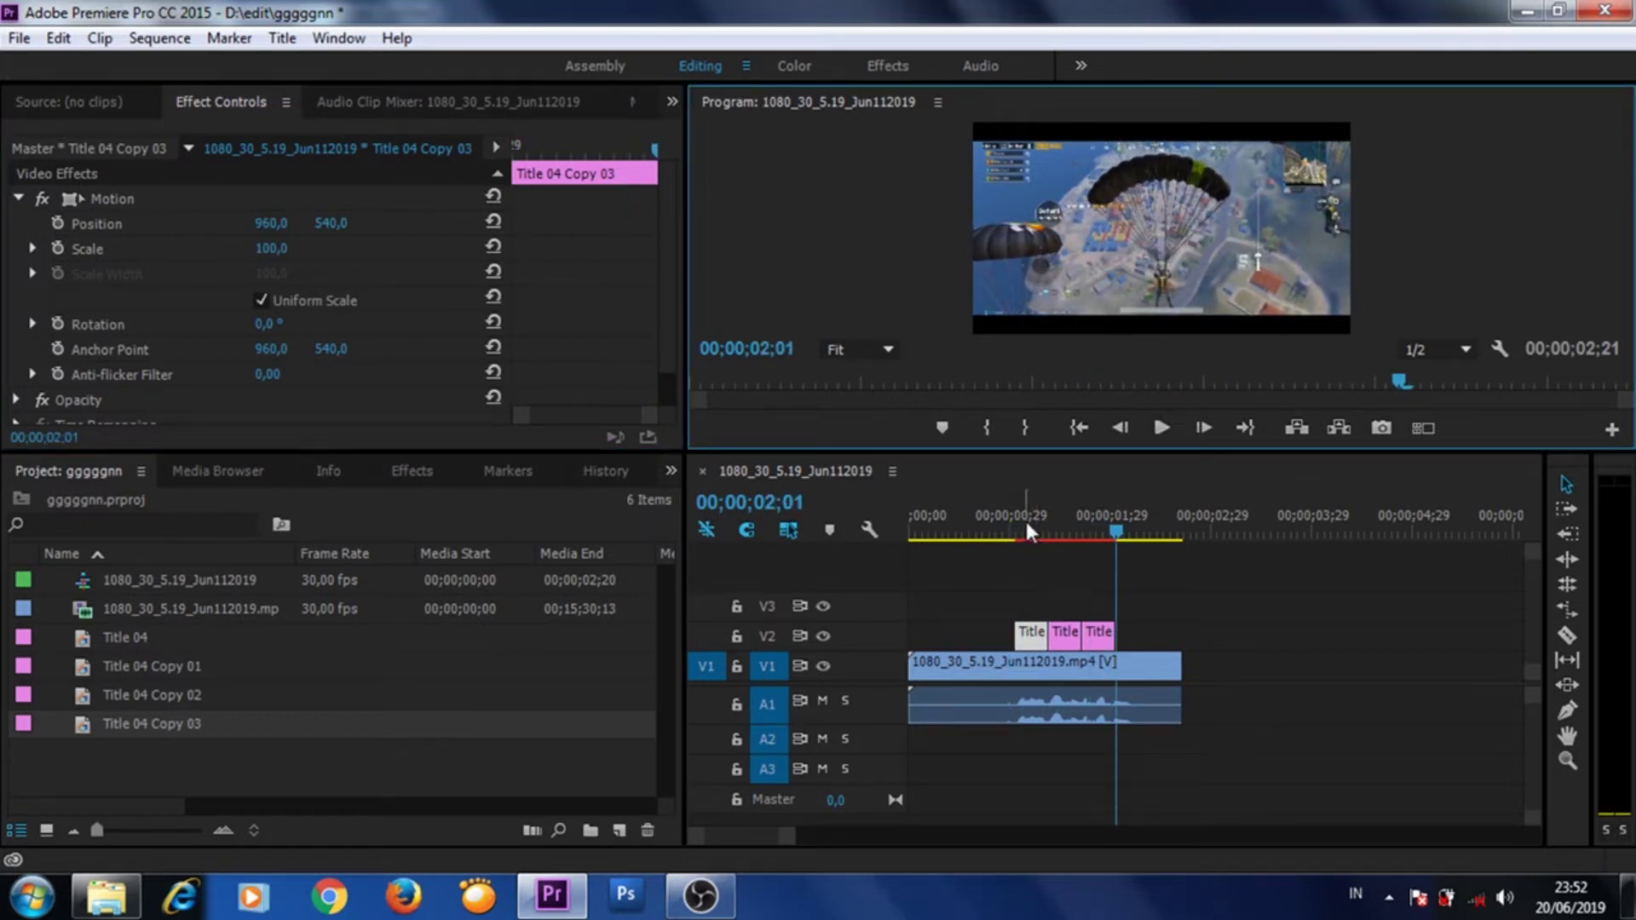
drag(1026, 527, 1015, 529)
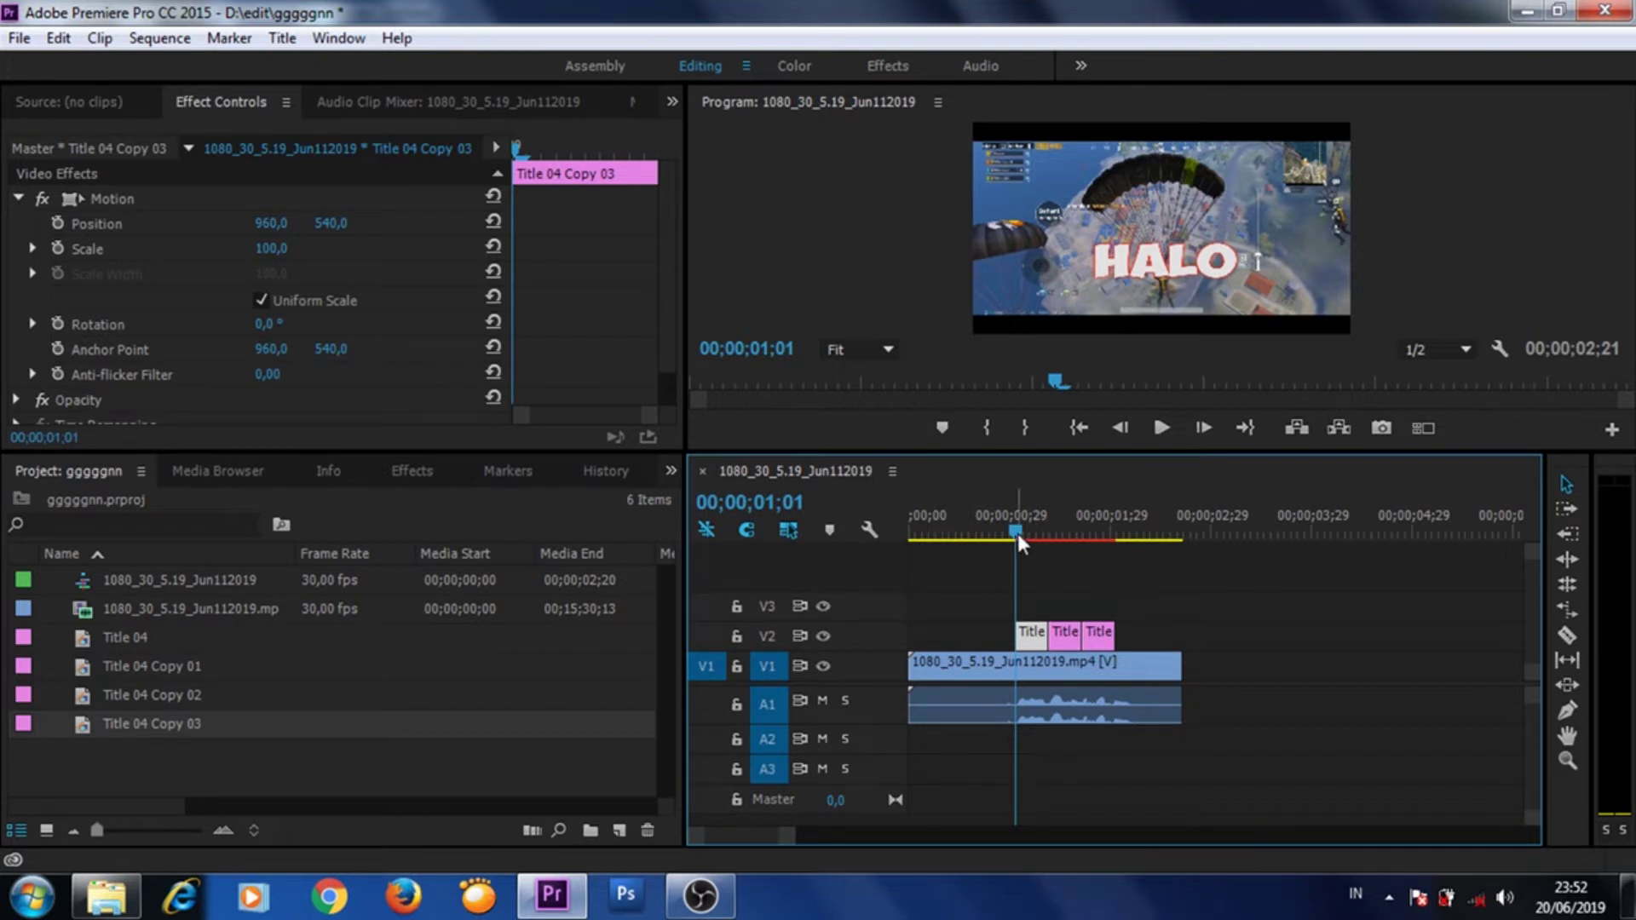
Step: Select the HALO title clip and keyframe its Rotation at -5°
click(1030, 583)
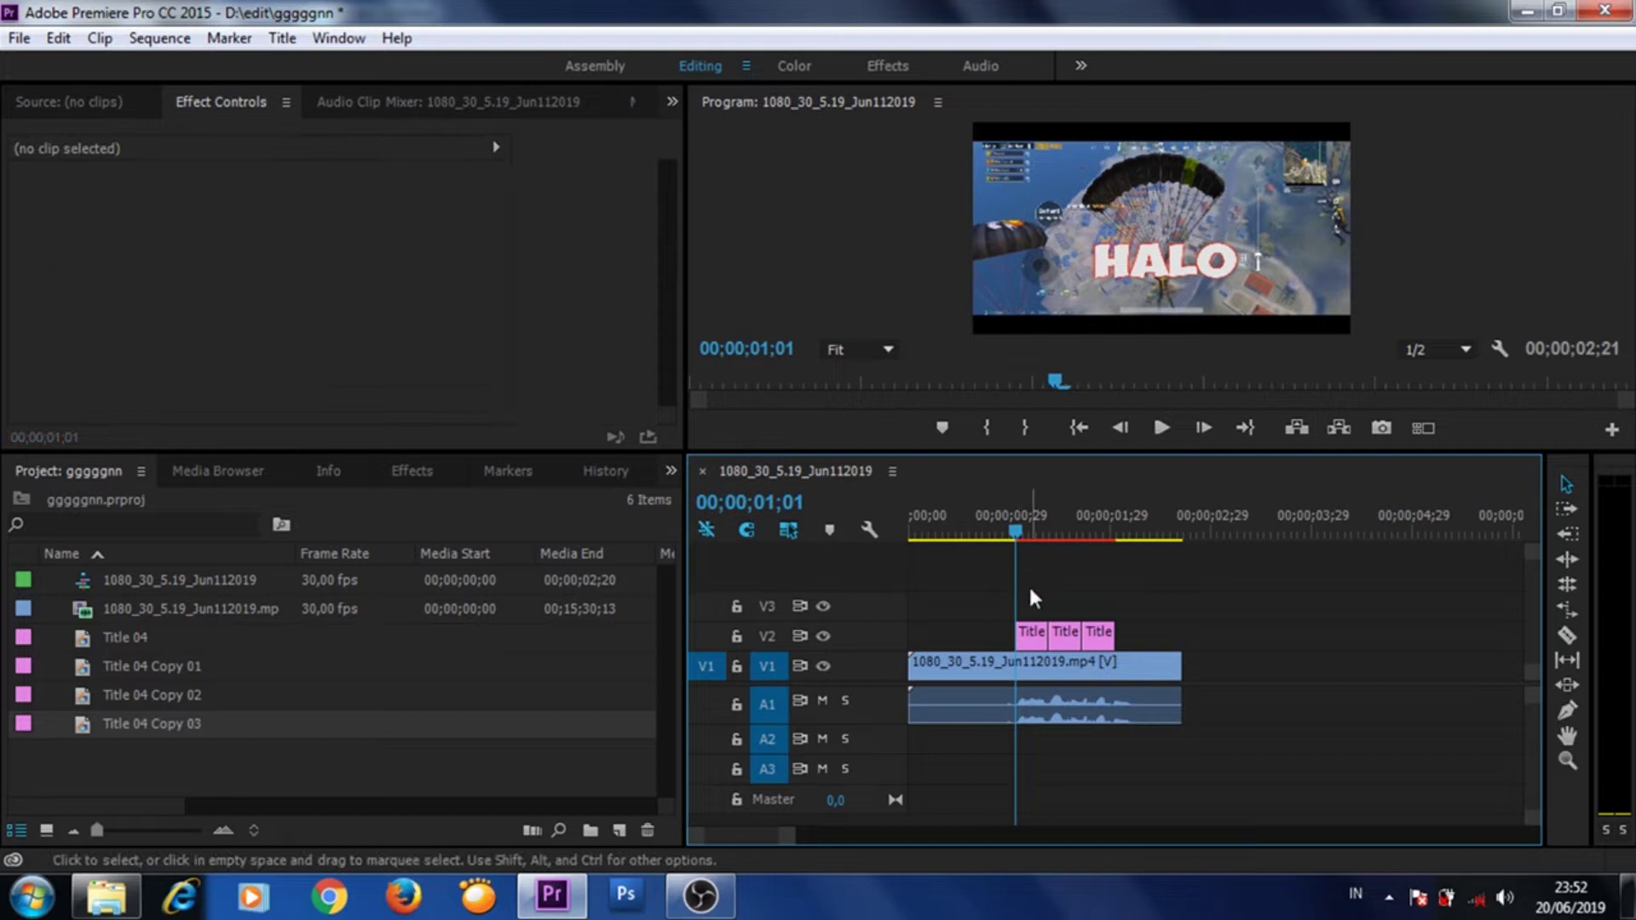
click(1033, 634)
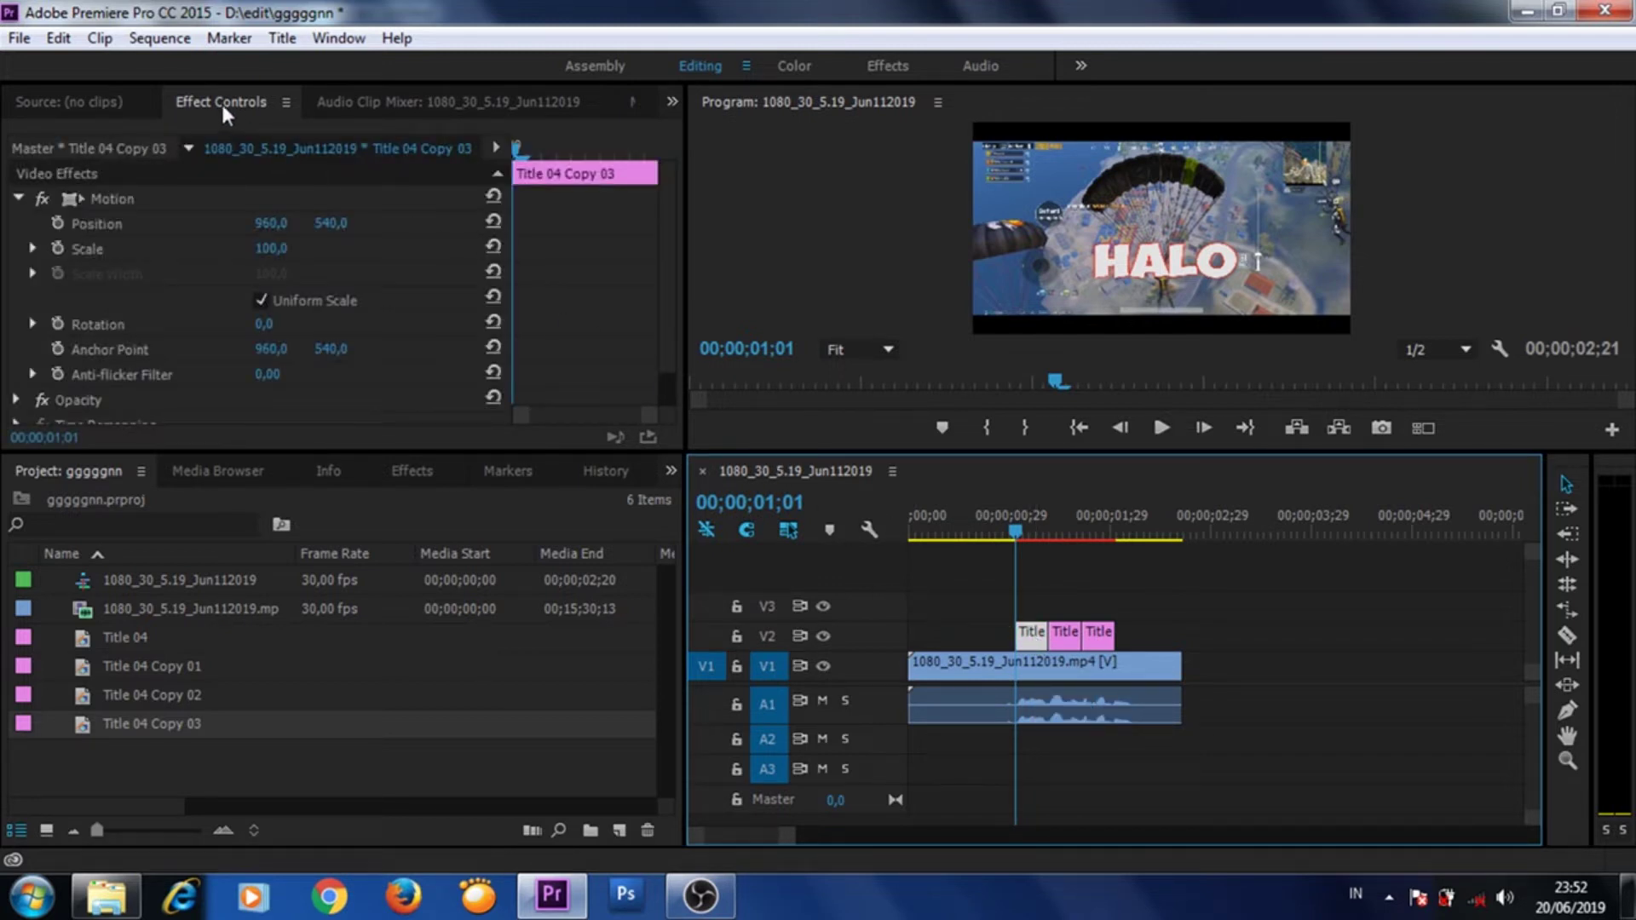
click(58, 324)
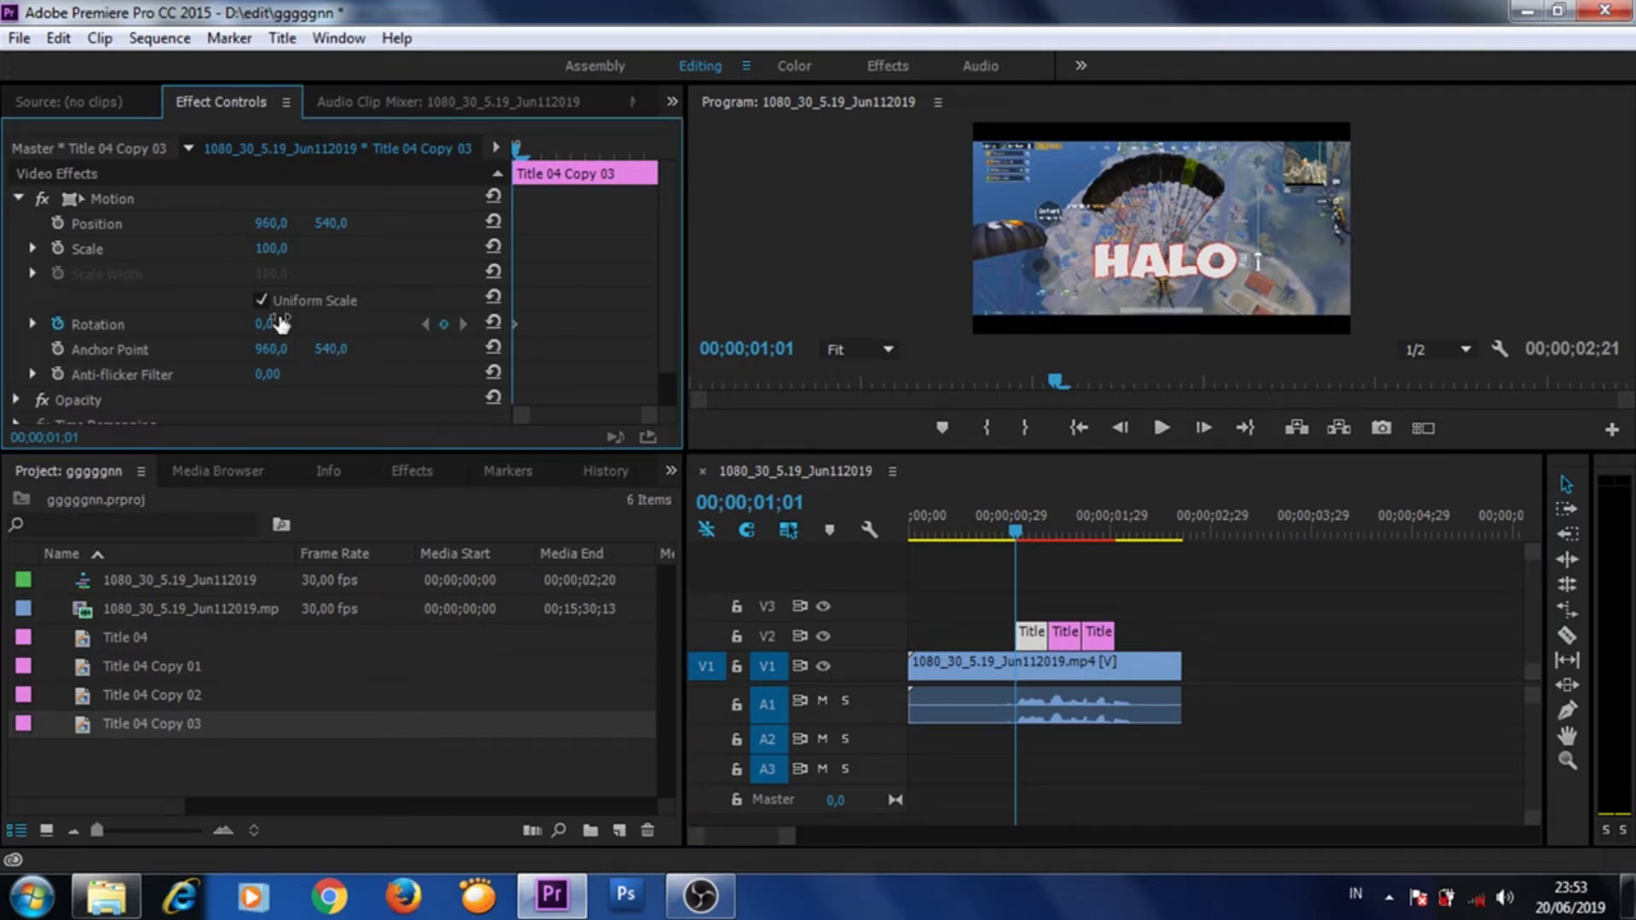
drag(264, 324, 247, 324)
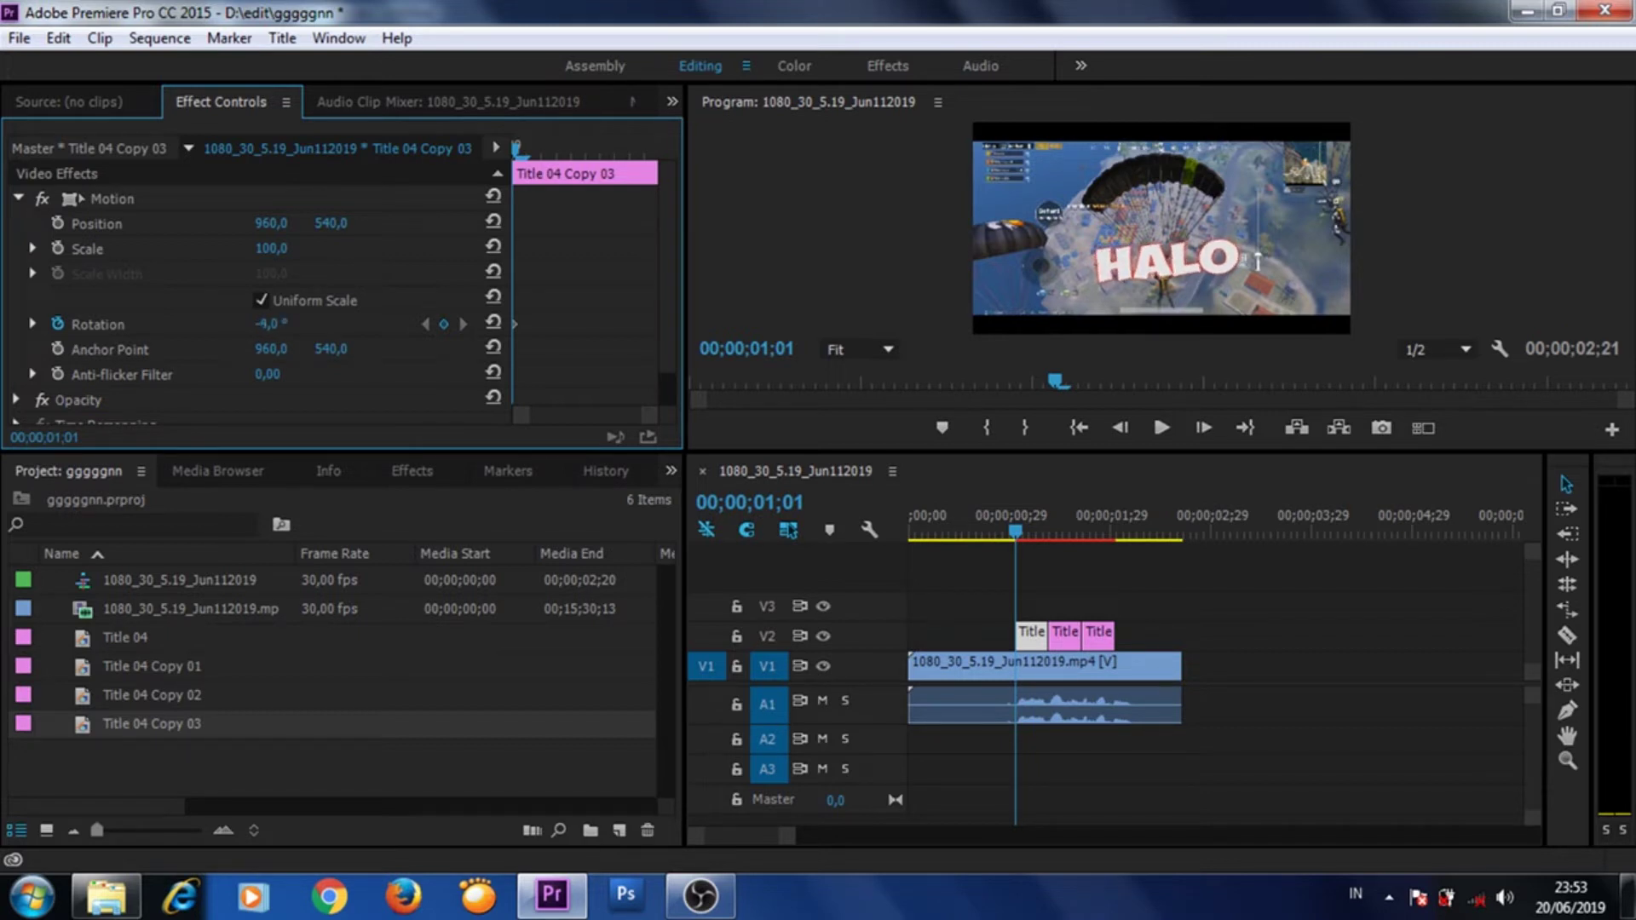
click(271, 323)
text(1)
key(Return)
text(-5)
key(Return)
Step: Add further Rotation keyframes on later frames, tilting HALO to 3° then -3°
key(space)
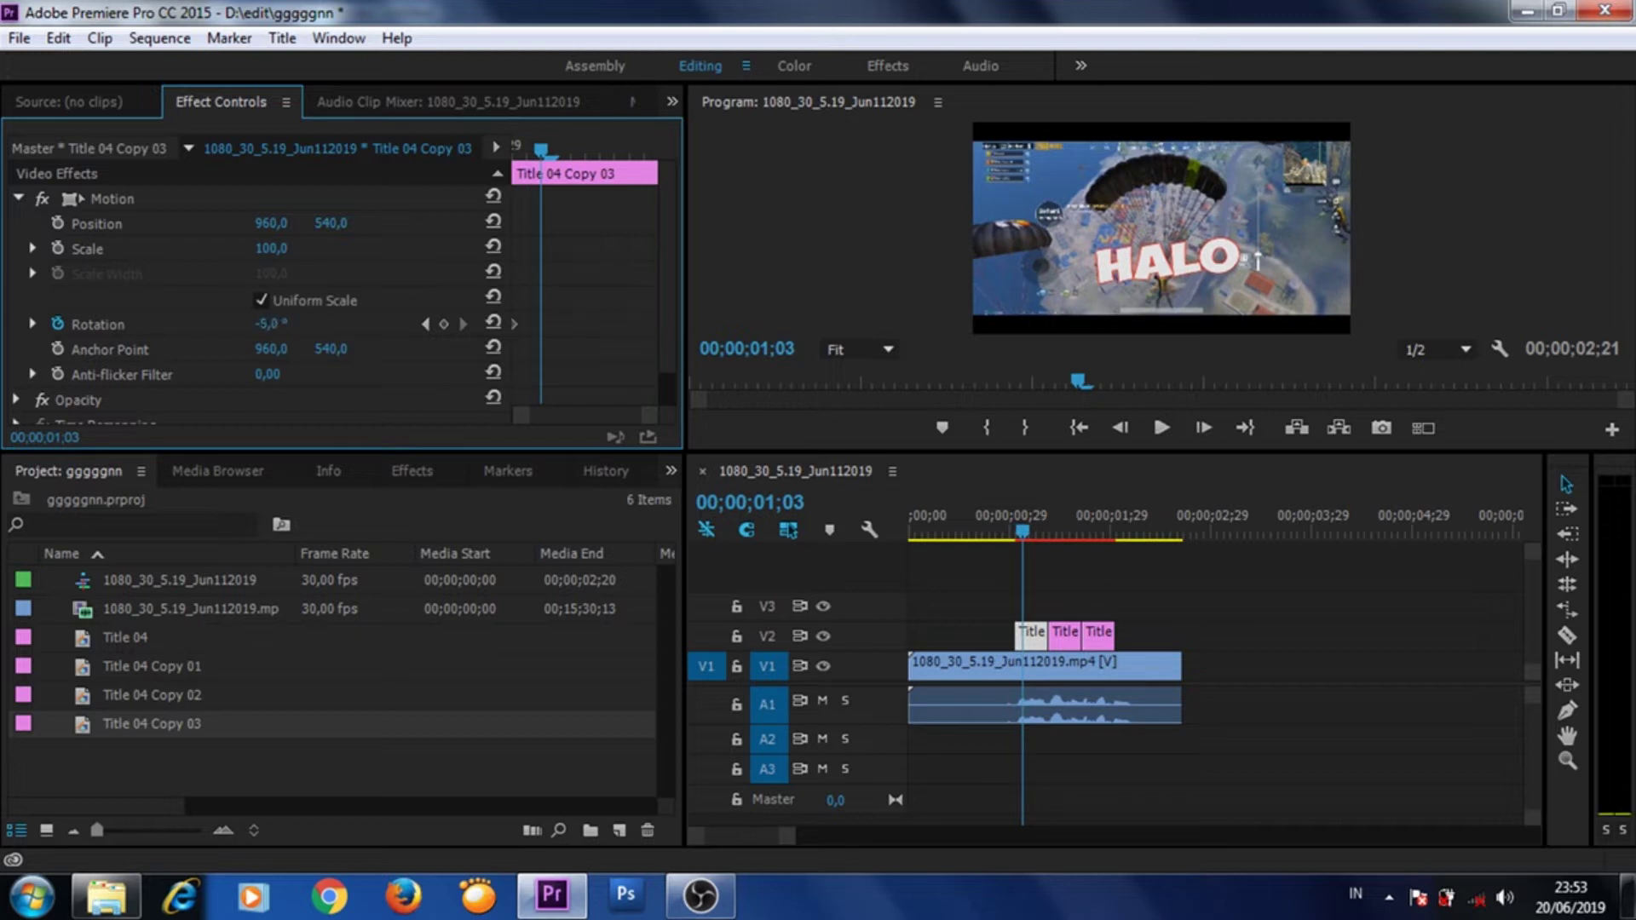
drag(271, 324, 277, 323)
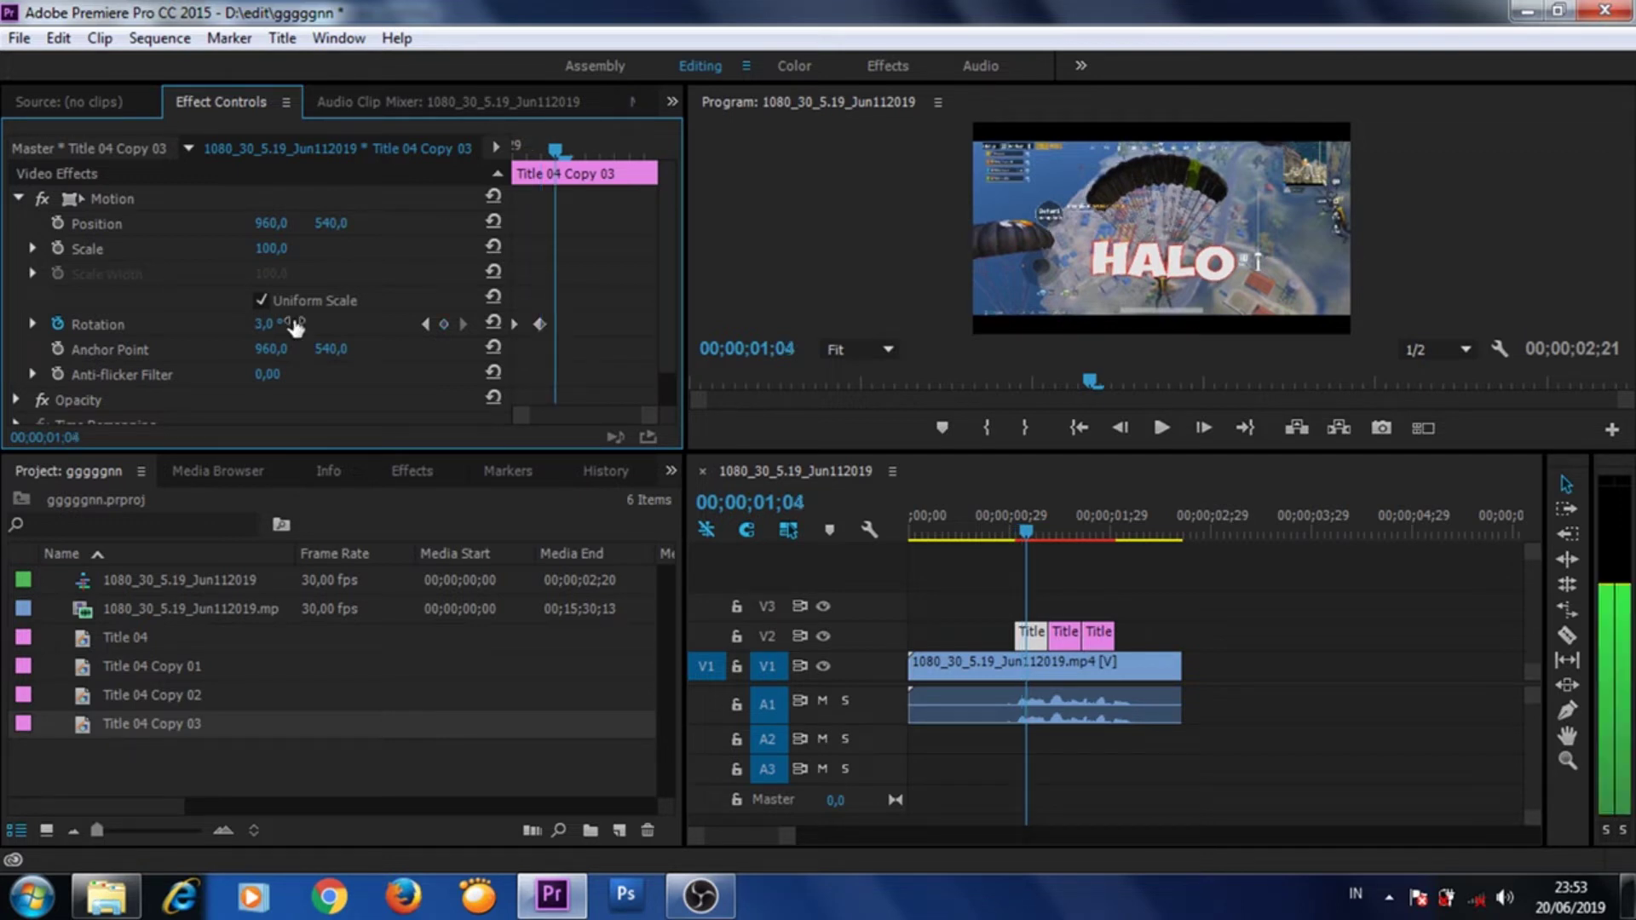
drag(294, 324, 282, 324)
drag(767, 503, 818, 516)
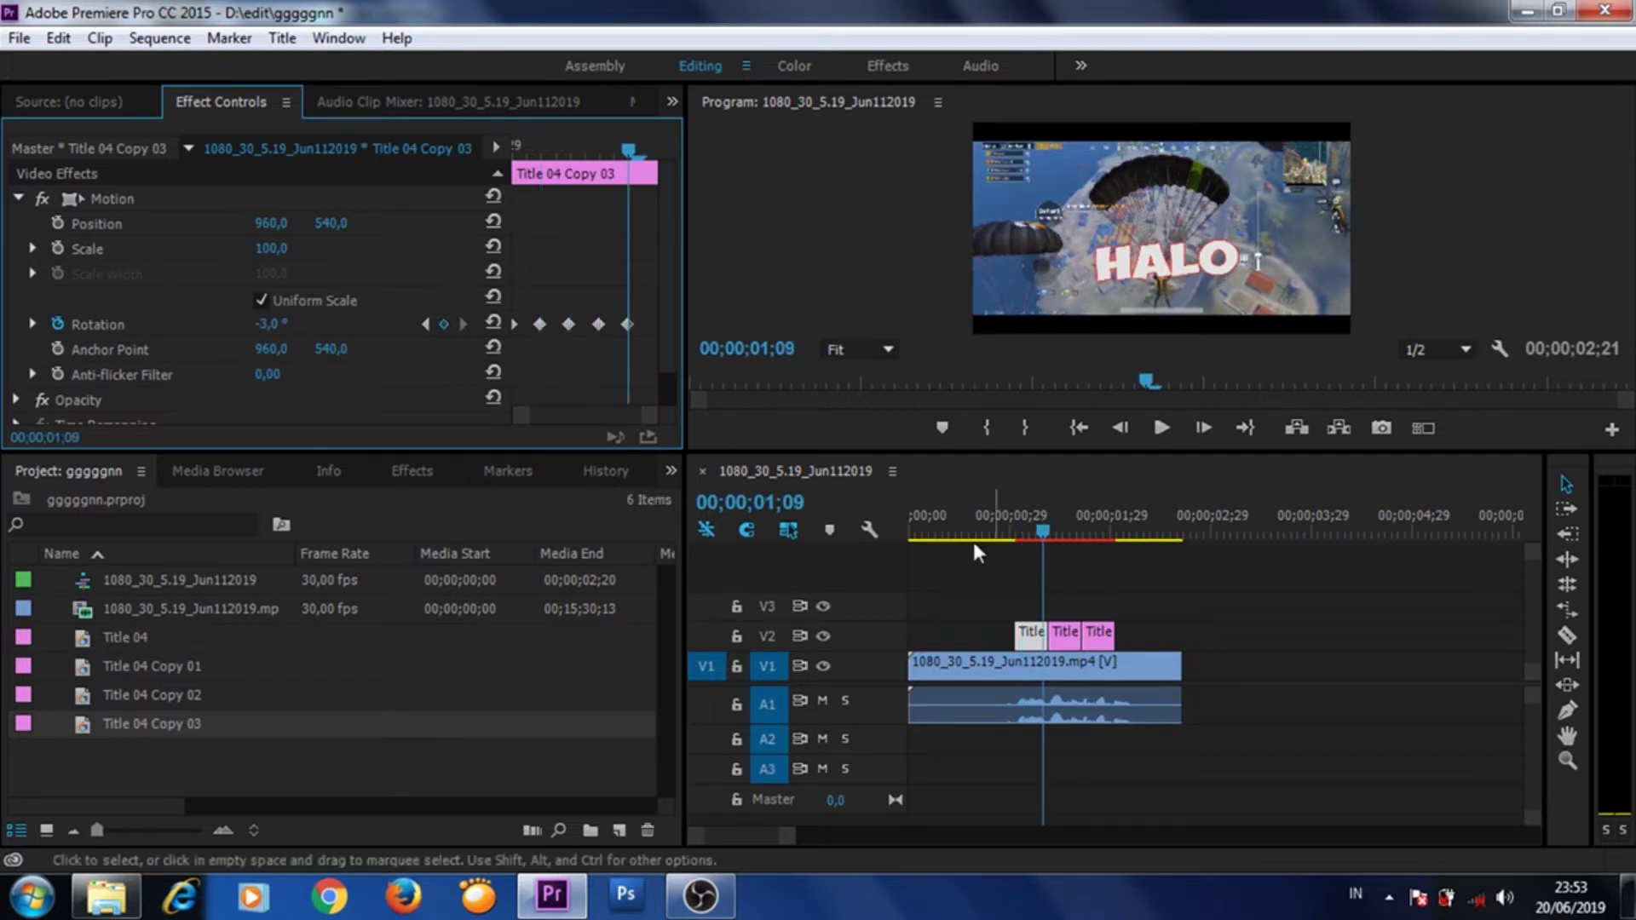
Step: Preview the HALO shake and stop on the BANG title at 00;00;01;12, selecting its clip
click(1010, 532)
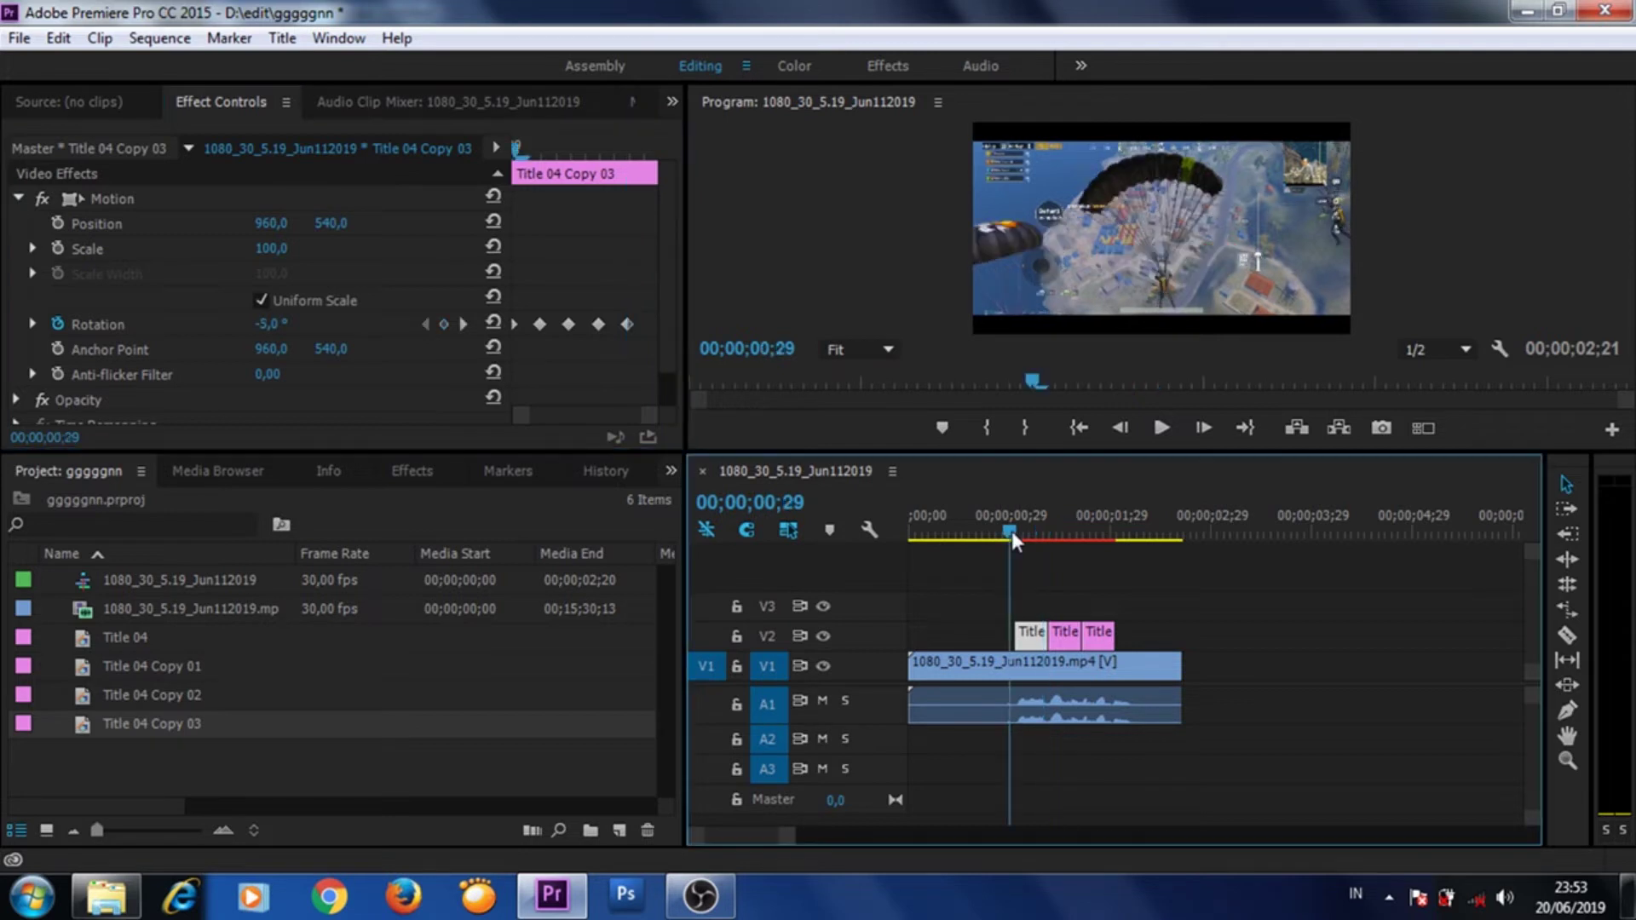
click(1156, 429)
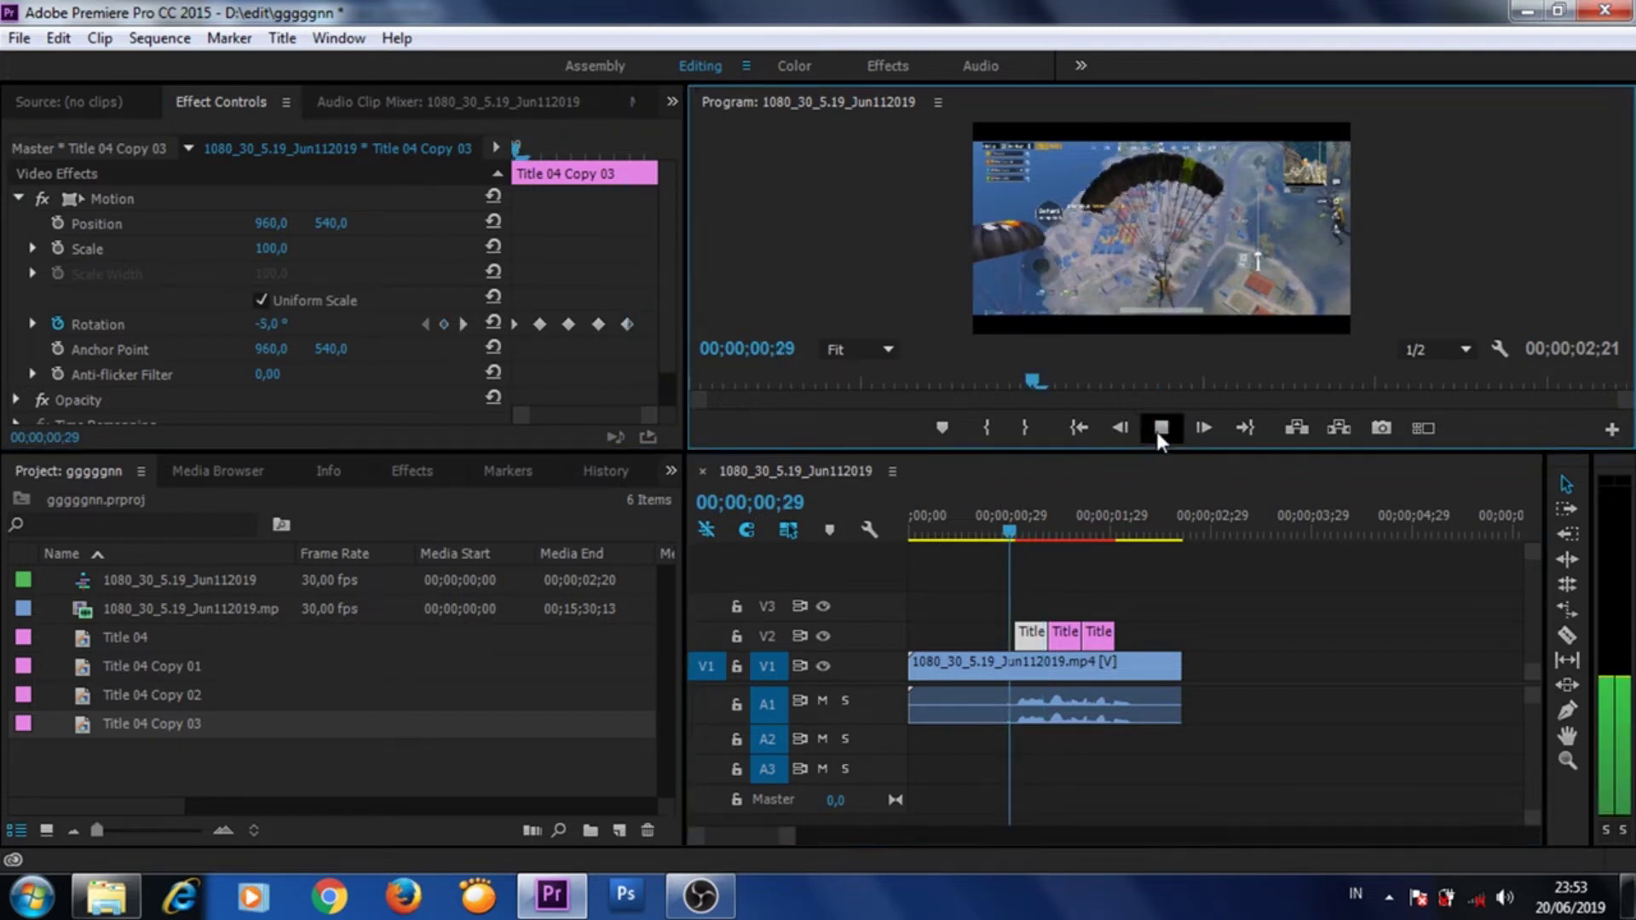
click(1157, 431)
click(1010, 531)
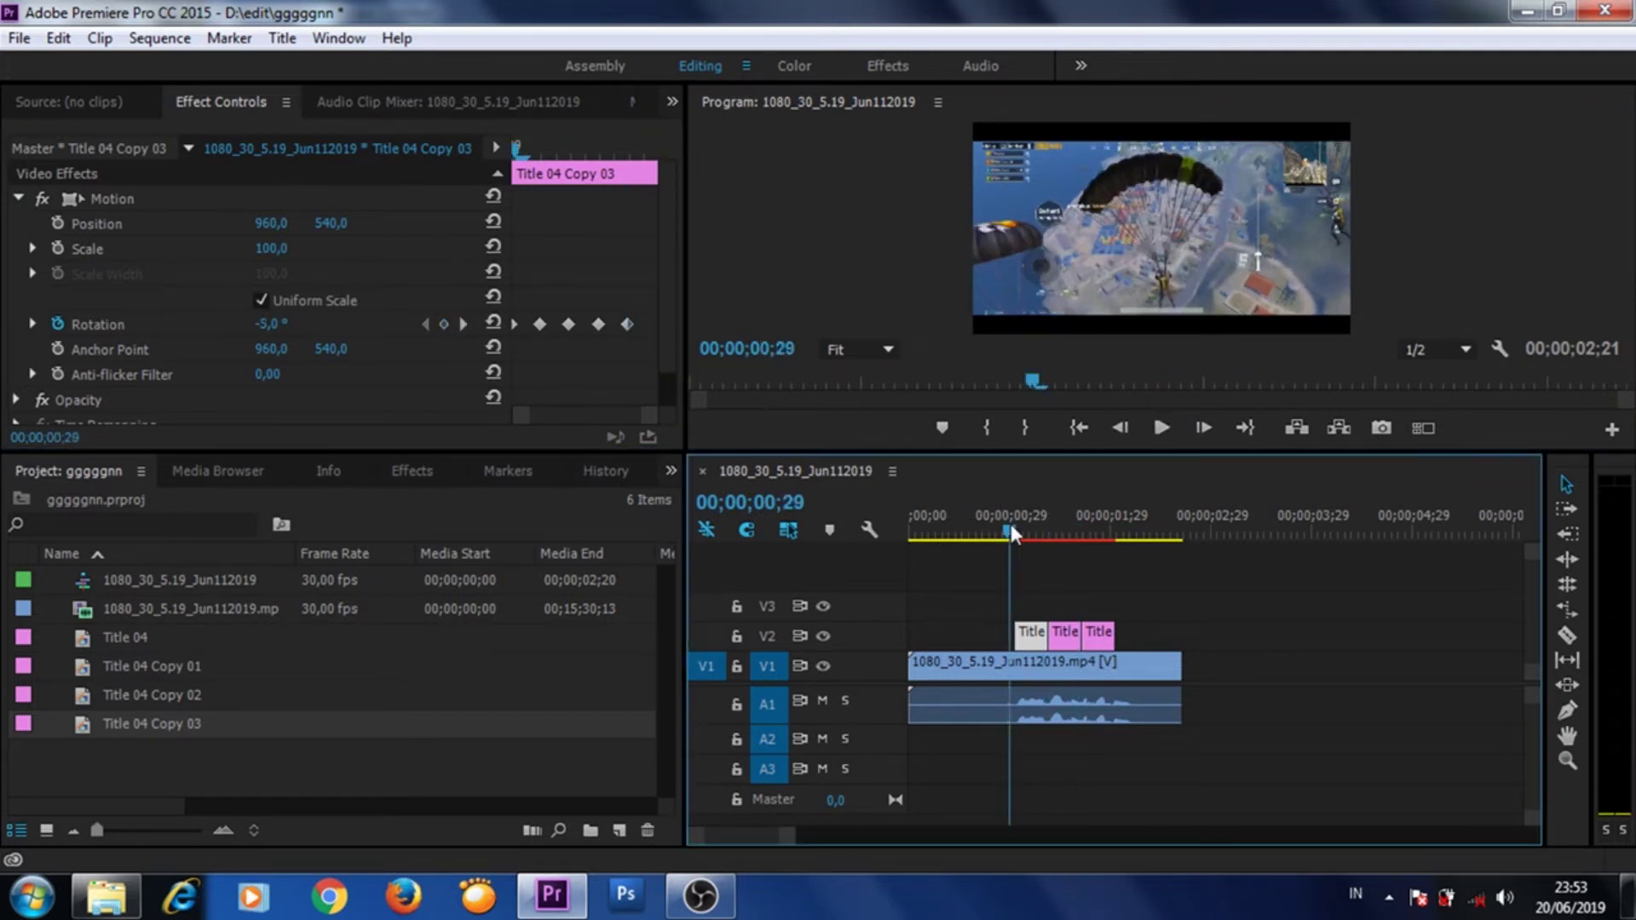
click(1157, 428)
click(1158, 428)
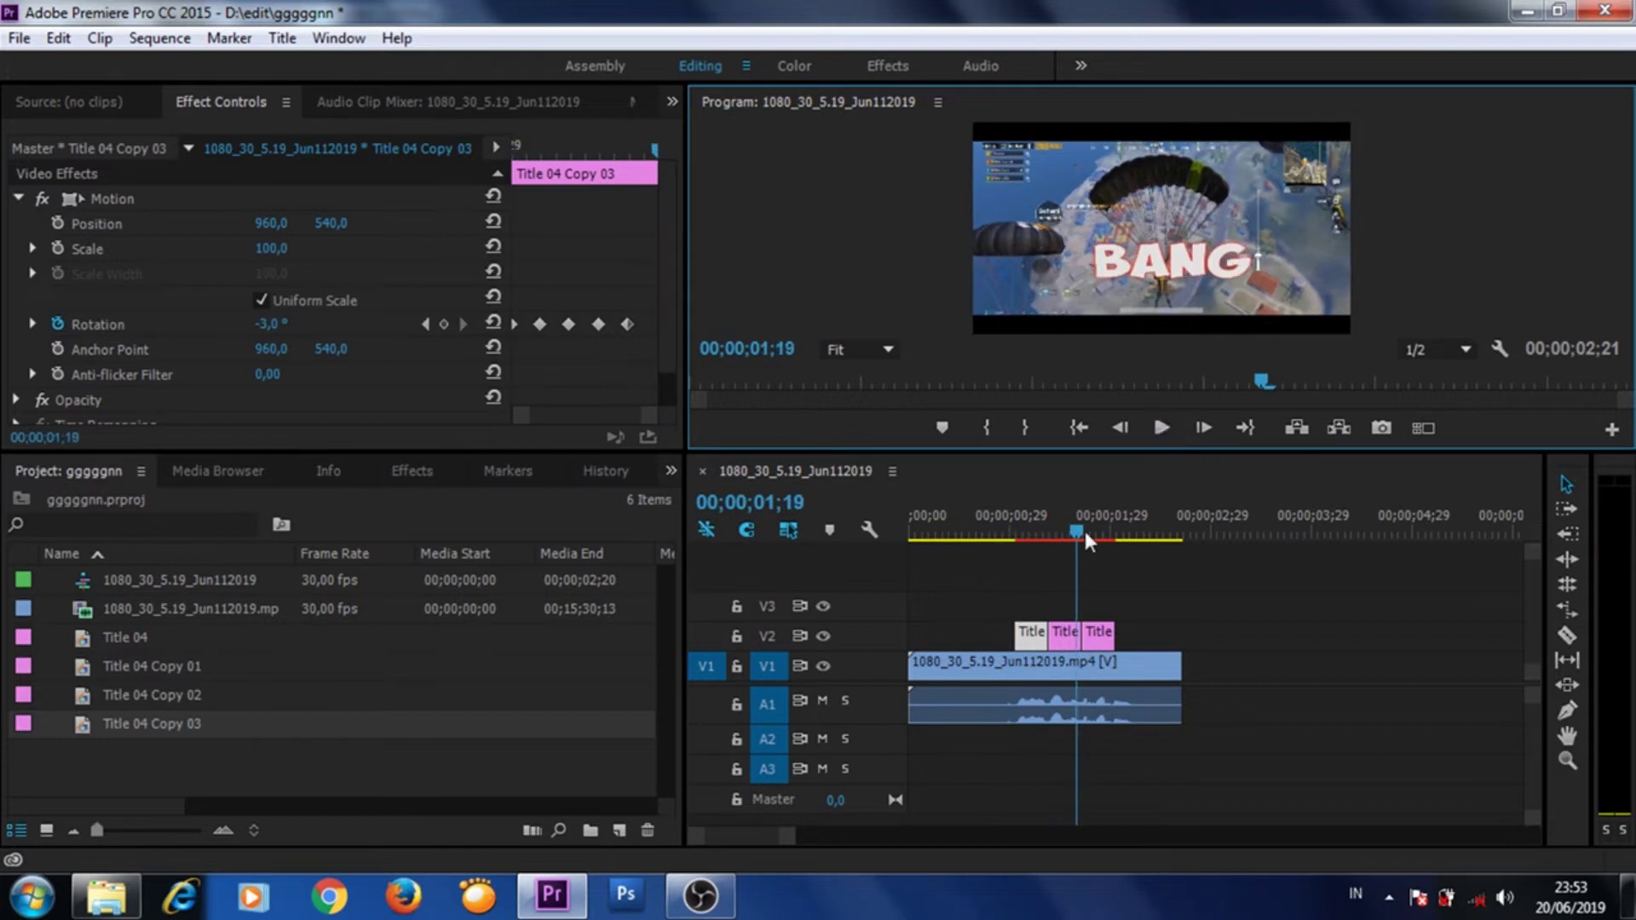
drag(1078, 539, 1052, 539)
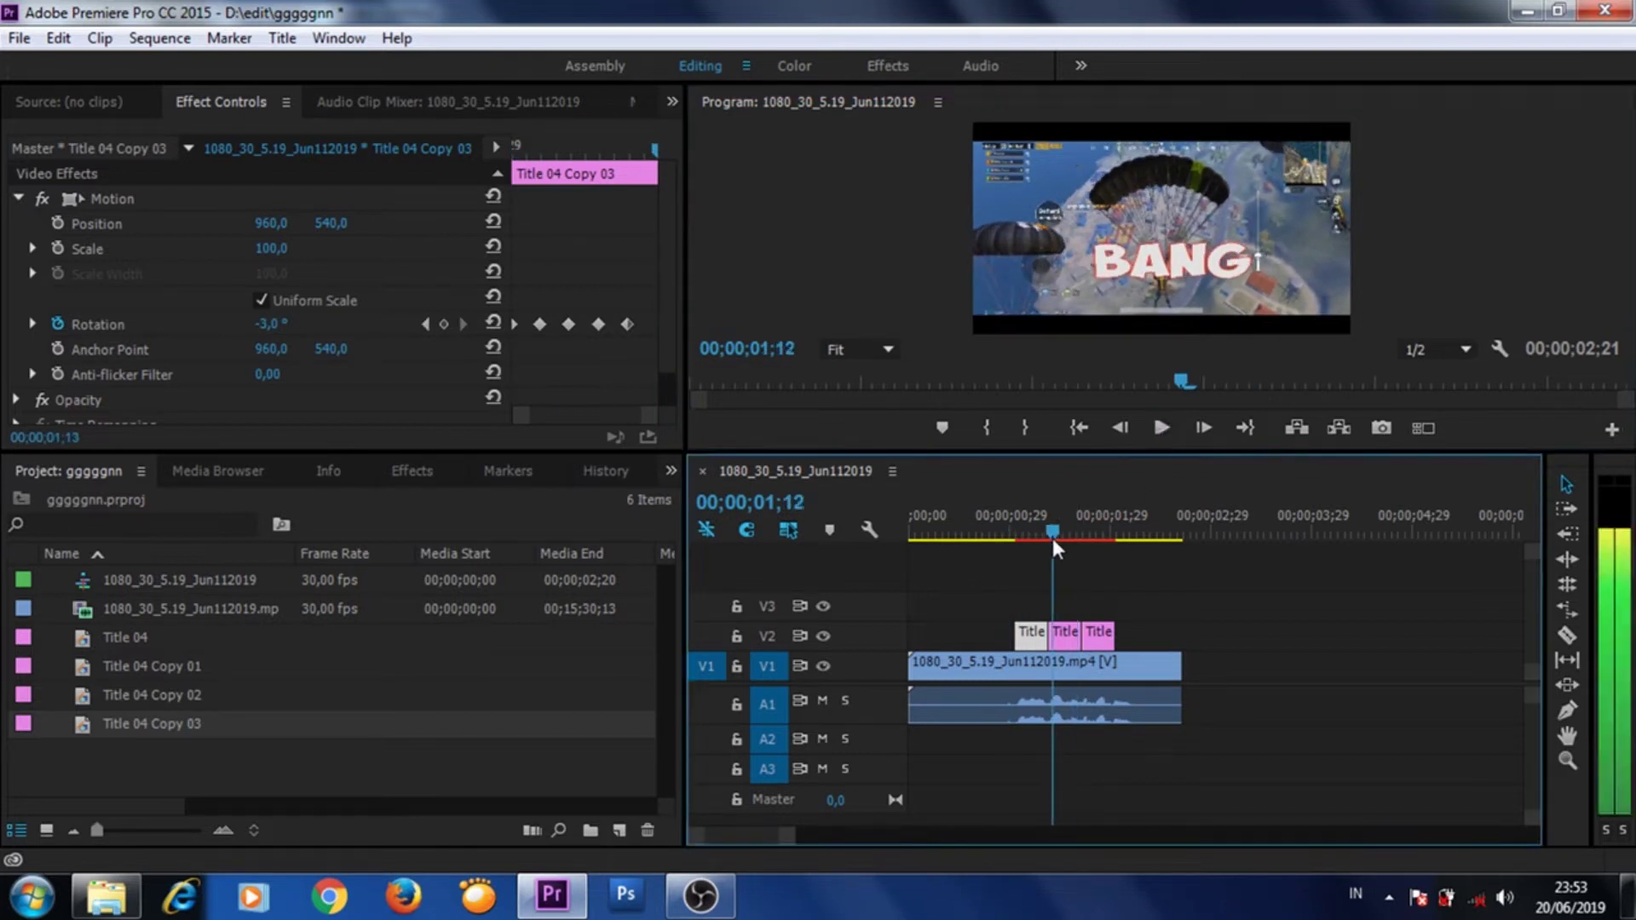
click(1063, 640)
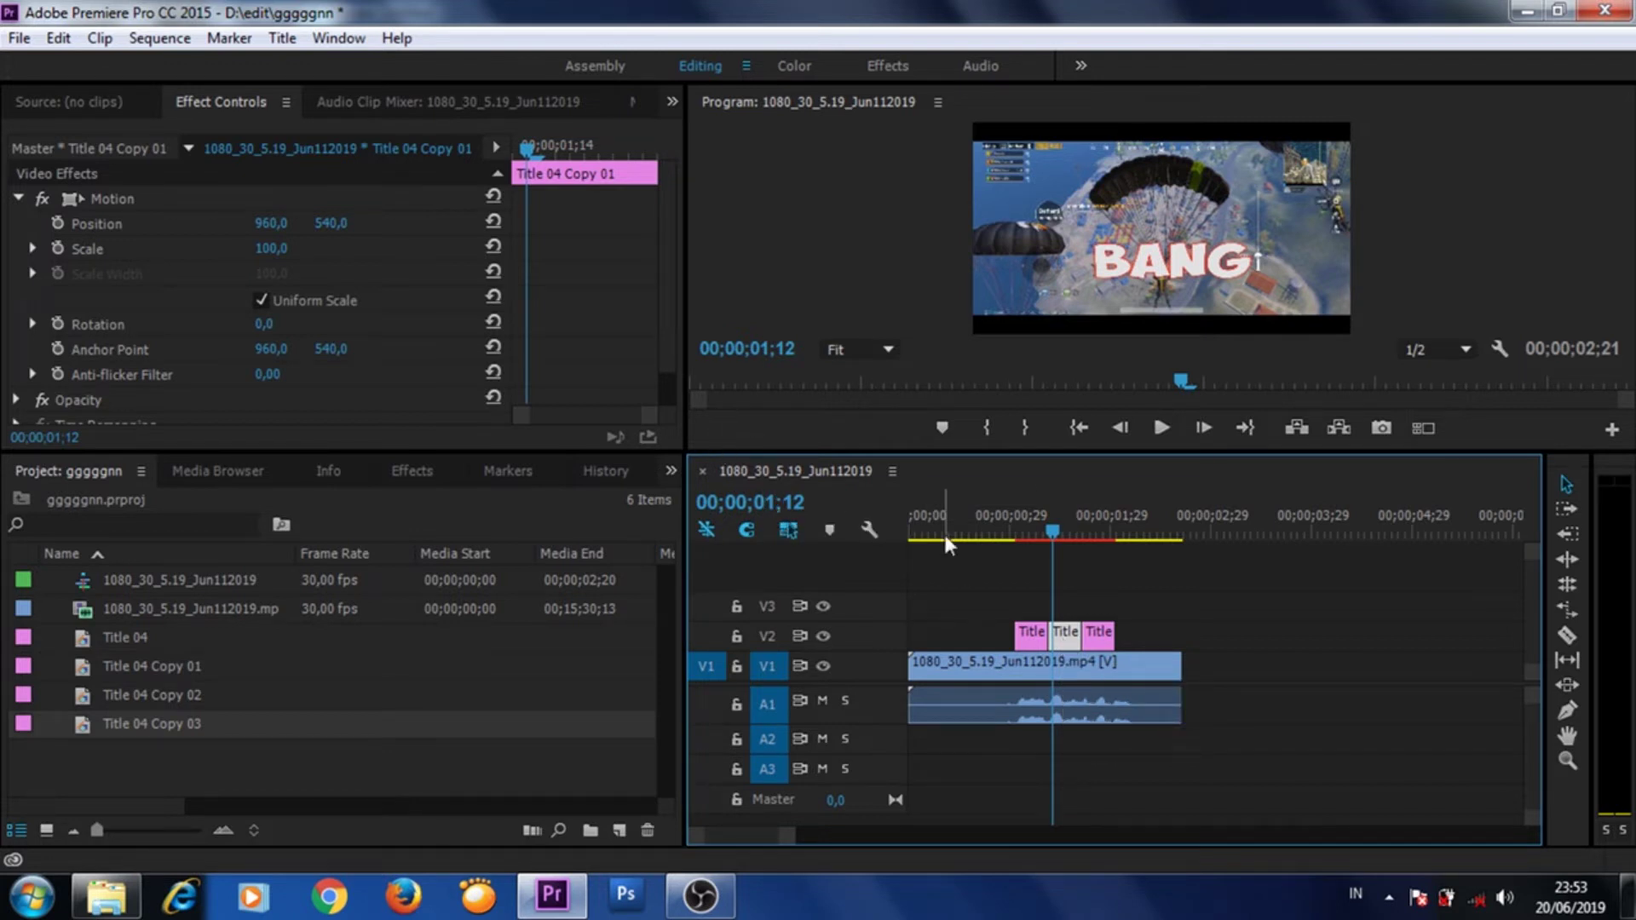
Step: Return to the HALO title clip and select all four of its Rotation keyframes
click(1034, 535)
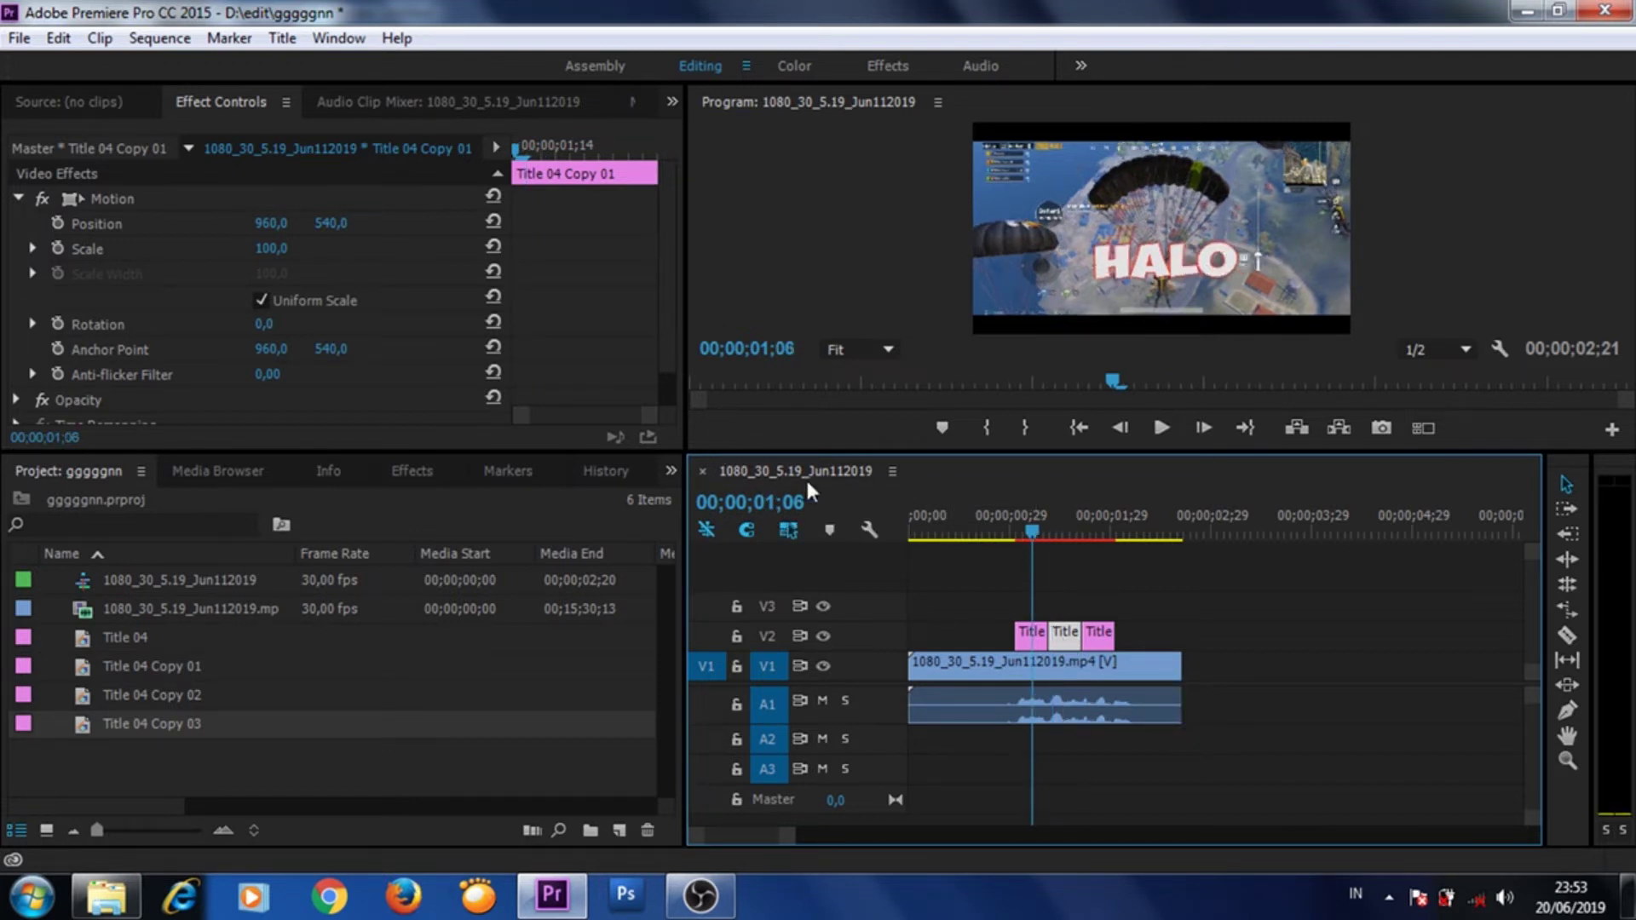
click(1027, 630)
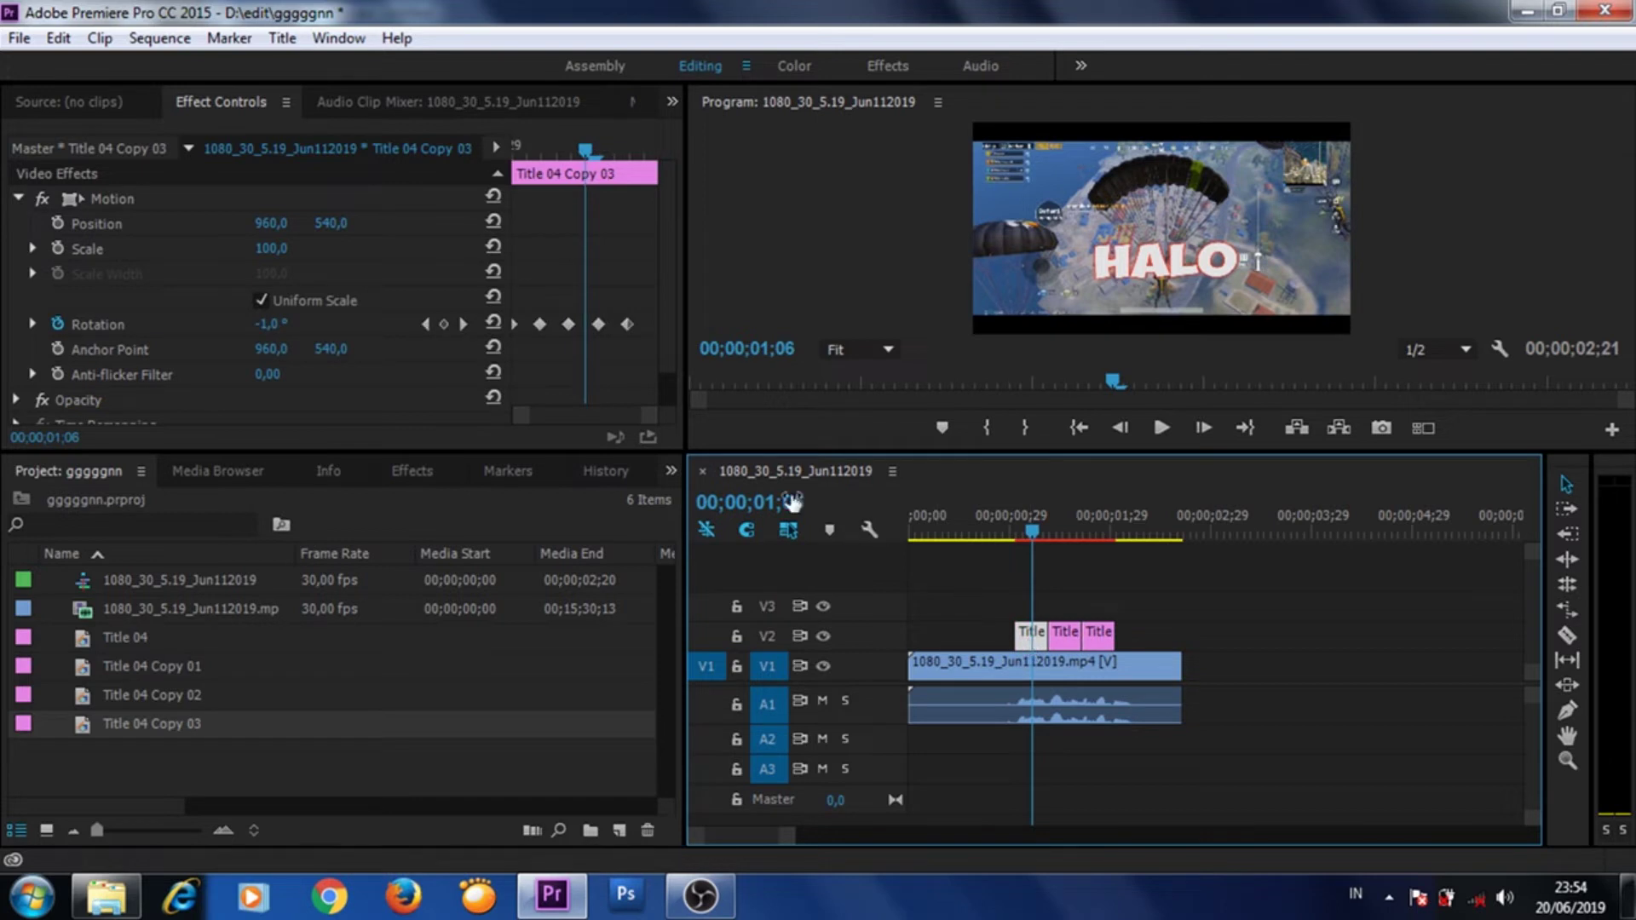
click(630, 326)
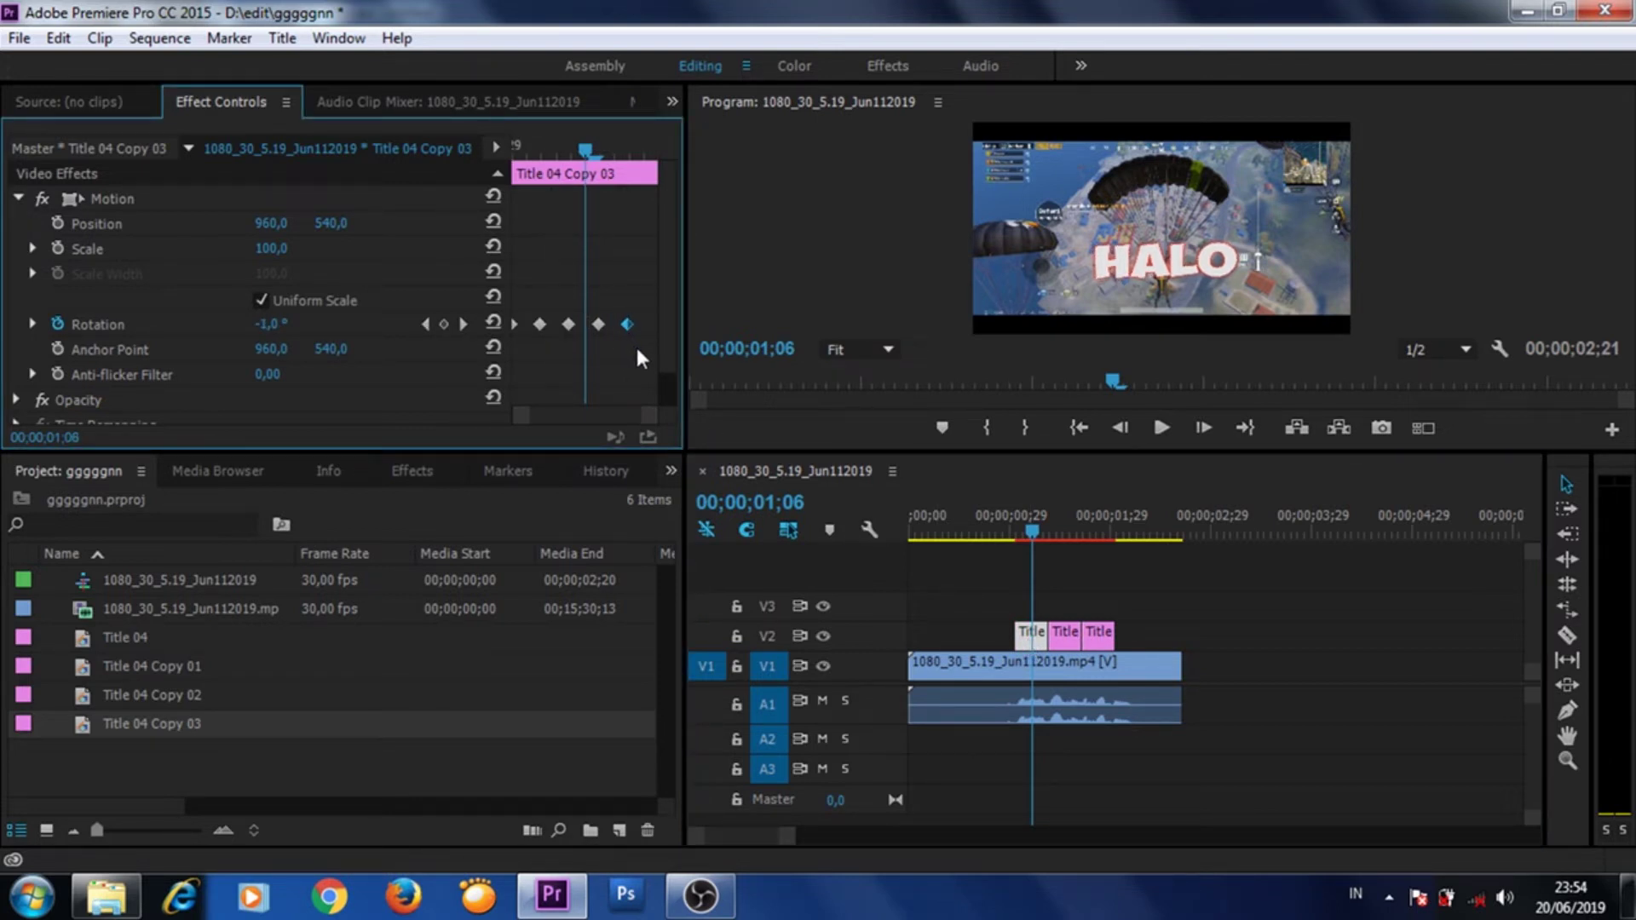
drag(637, 349, 515, 299)
Step: Save the Motion effect as a preset named 'goyang tulisan'
click(75, 201)
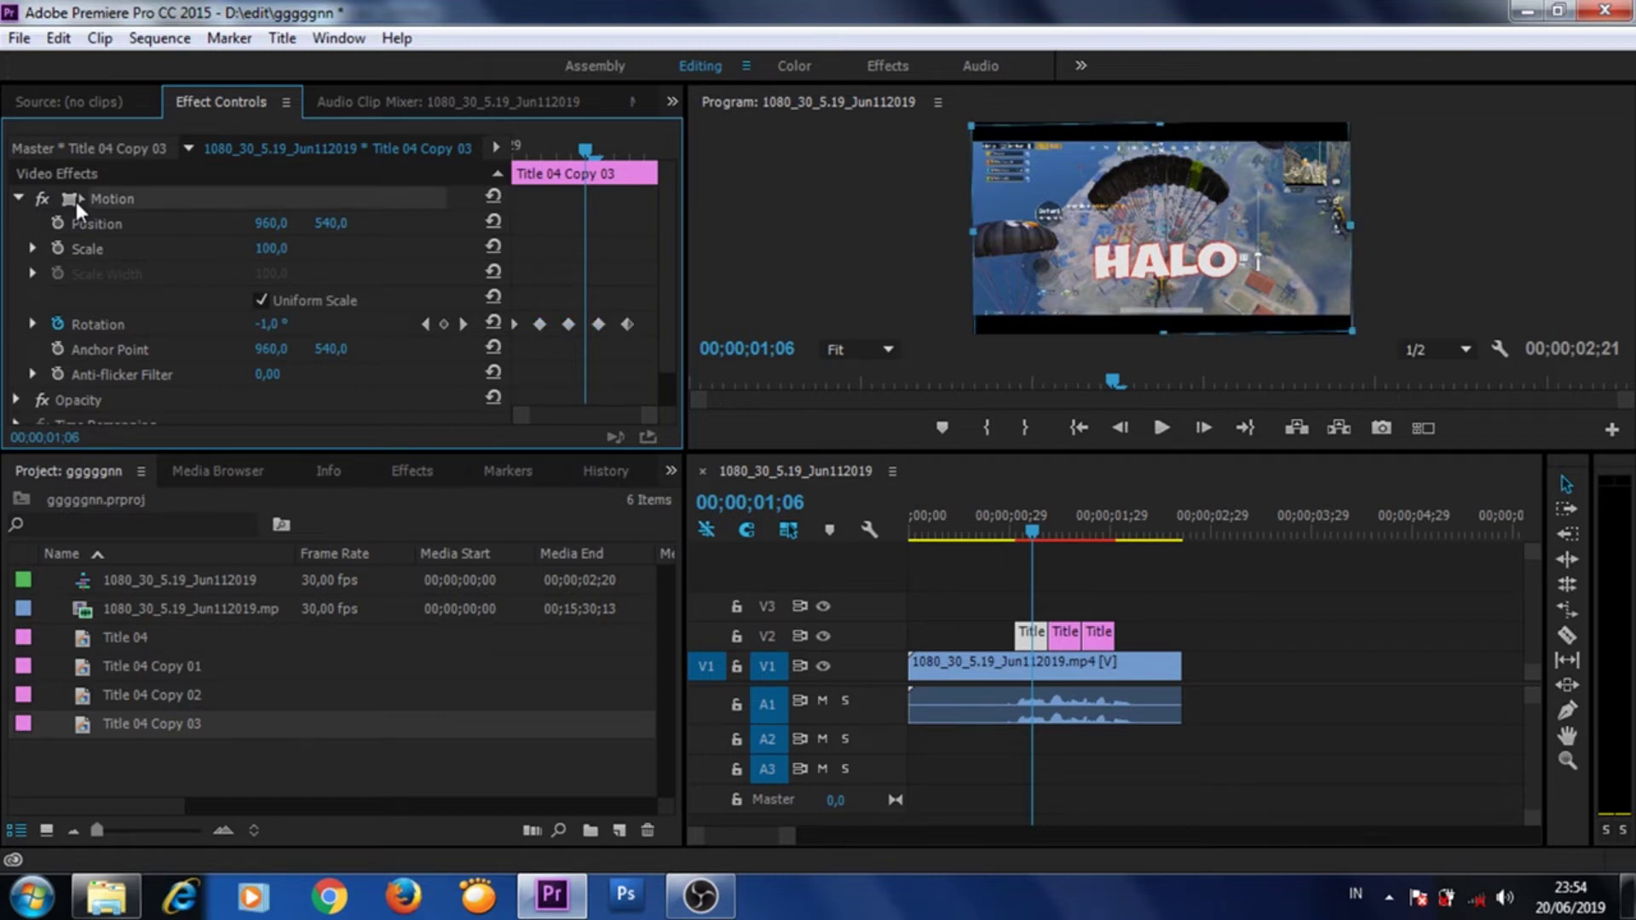
right_click(104, 197)
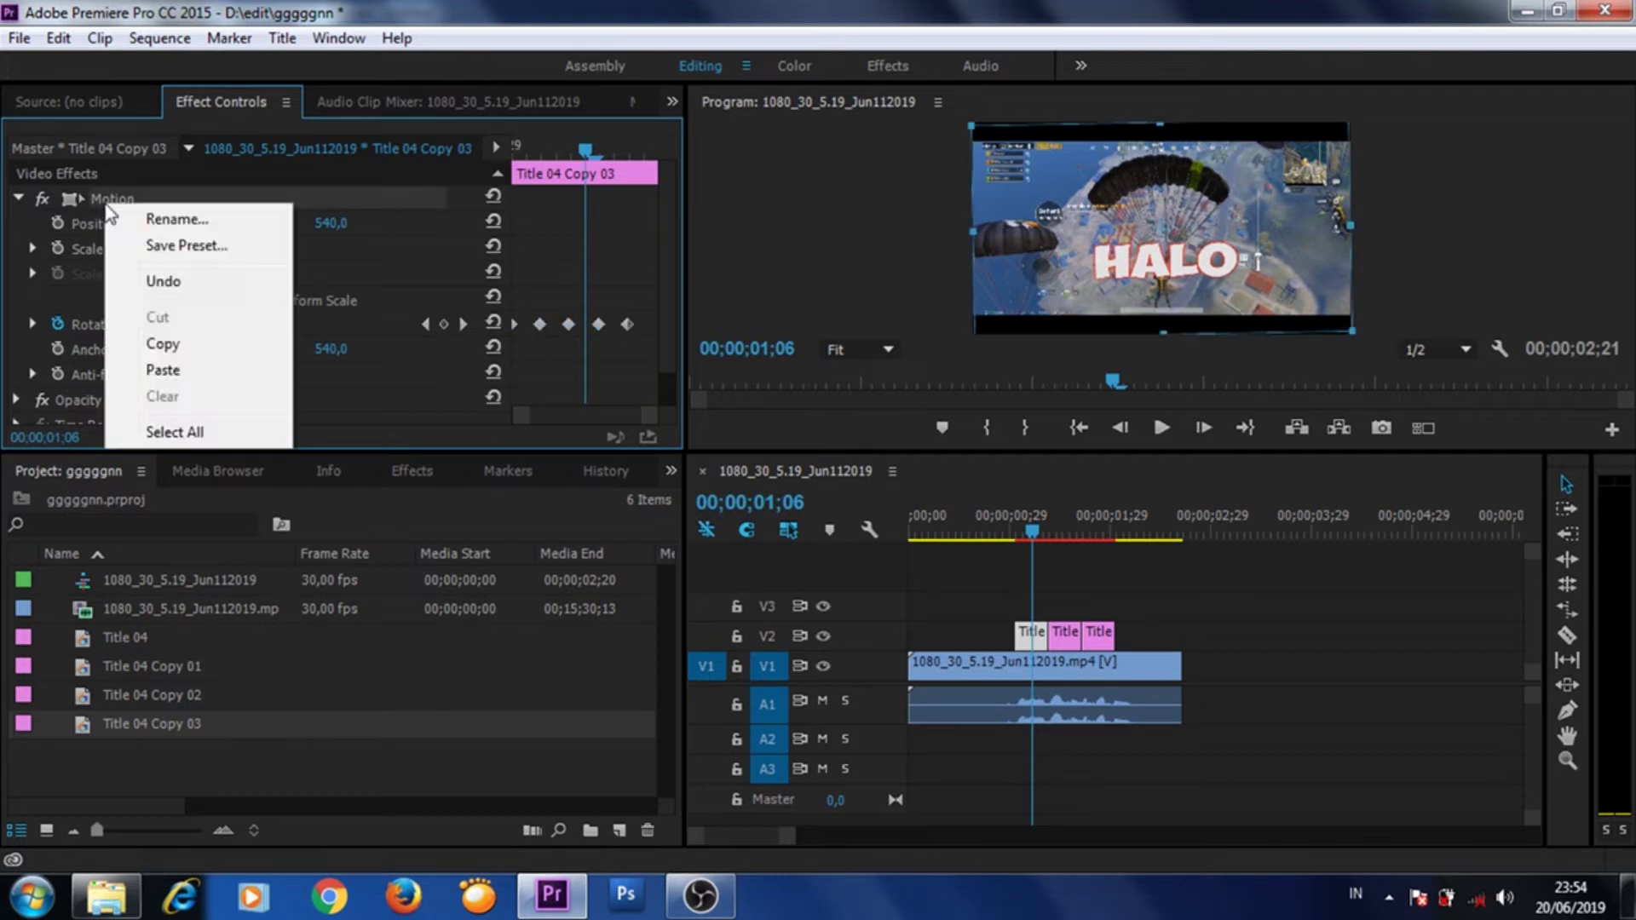
click(174, 247)
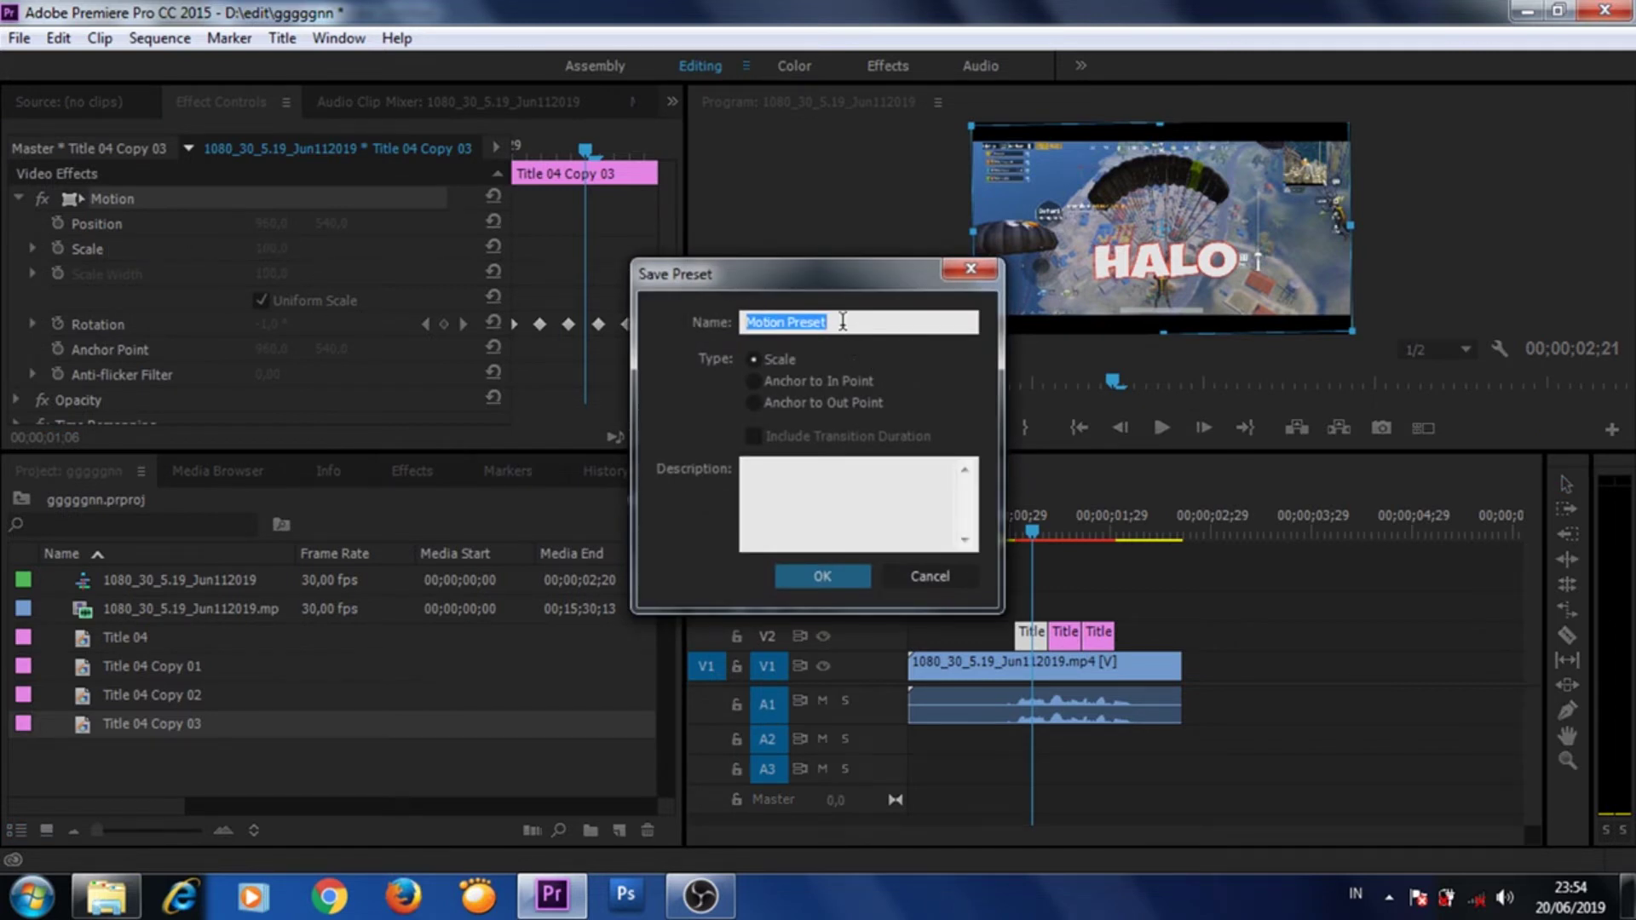
text(goyan)
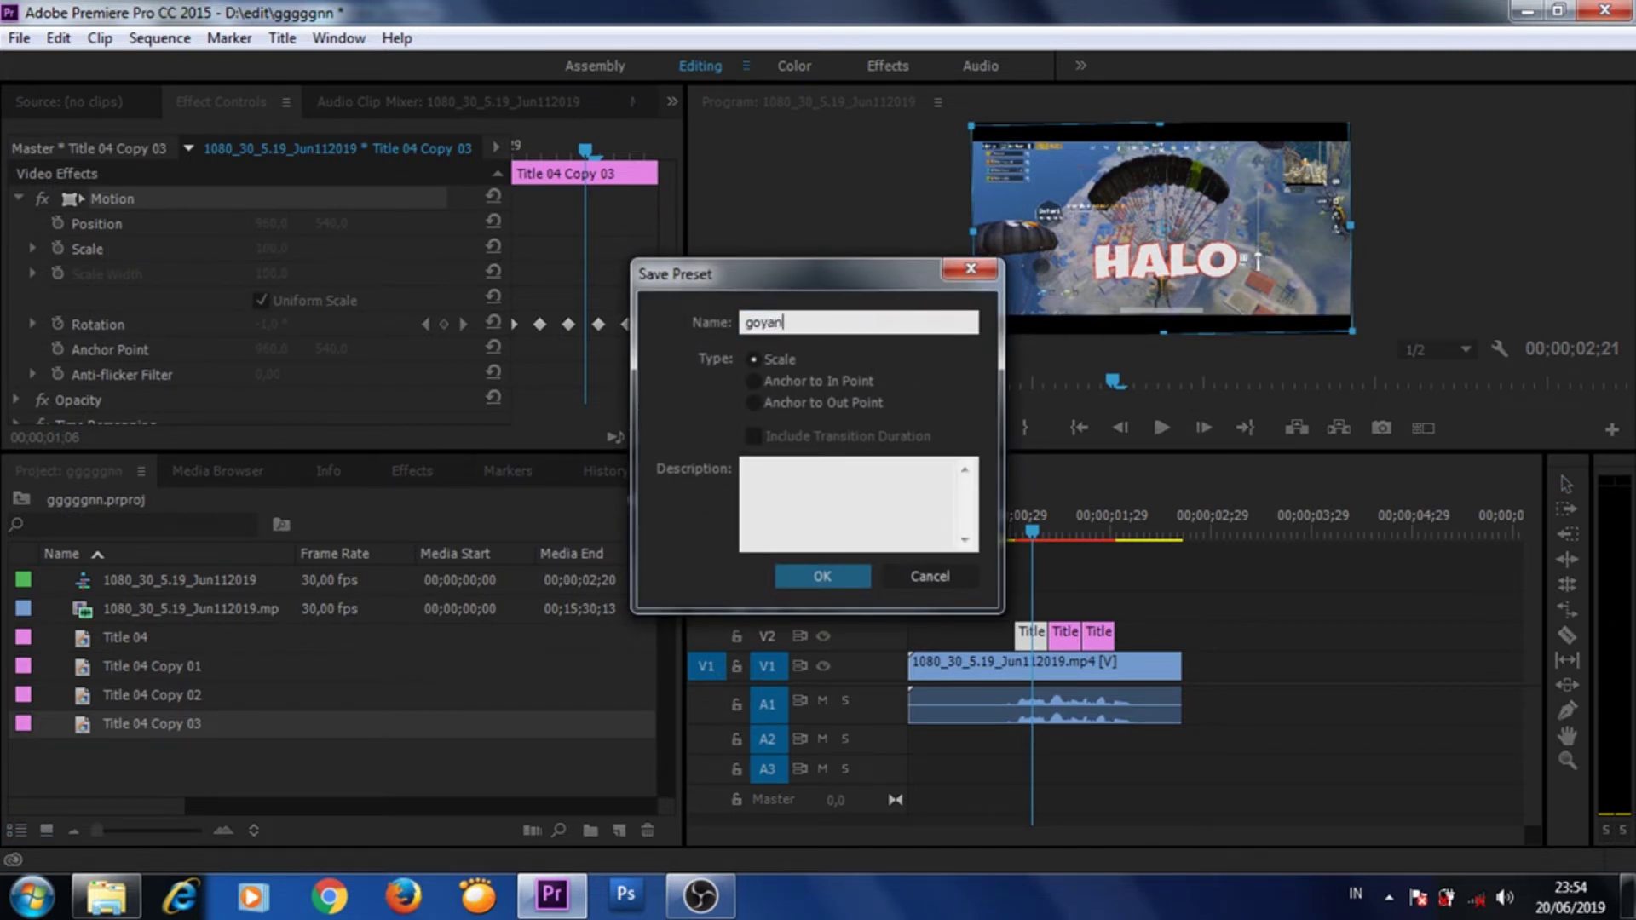
text(g tul)
text(isan)
click(830, 576)
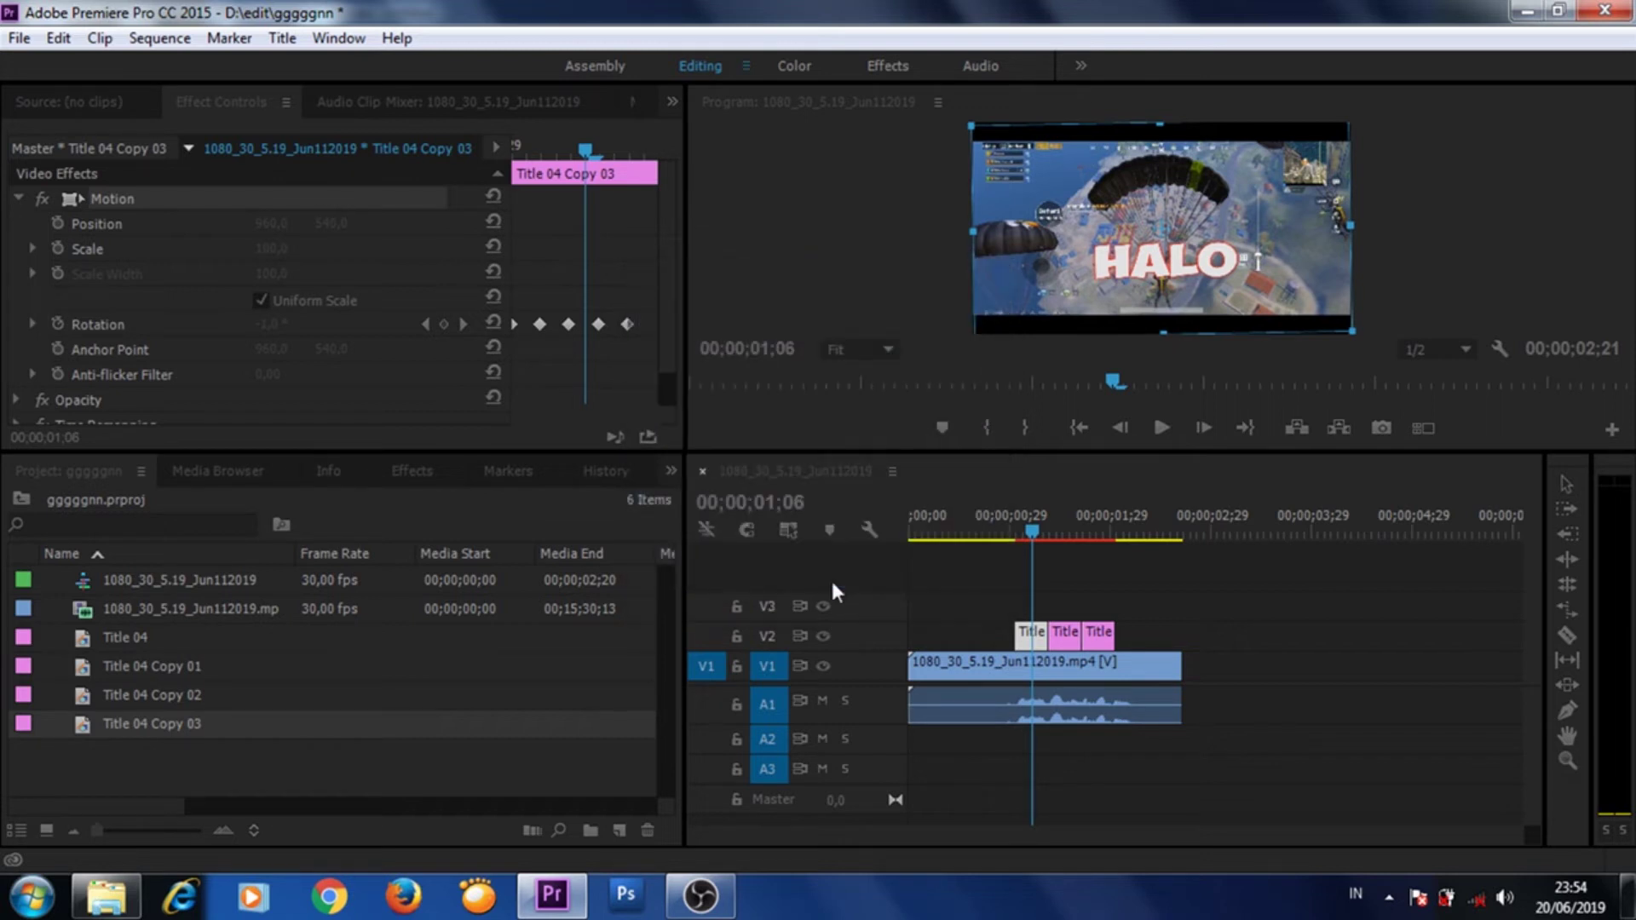
Step: Preview playback from 00;00;01;00 and return to the BANG title frame
click(1011, 535)
click(1161, 428)
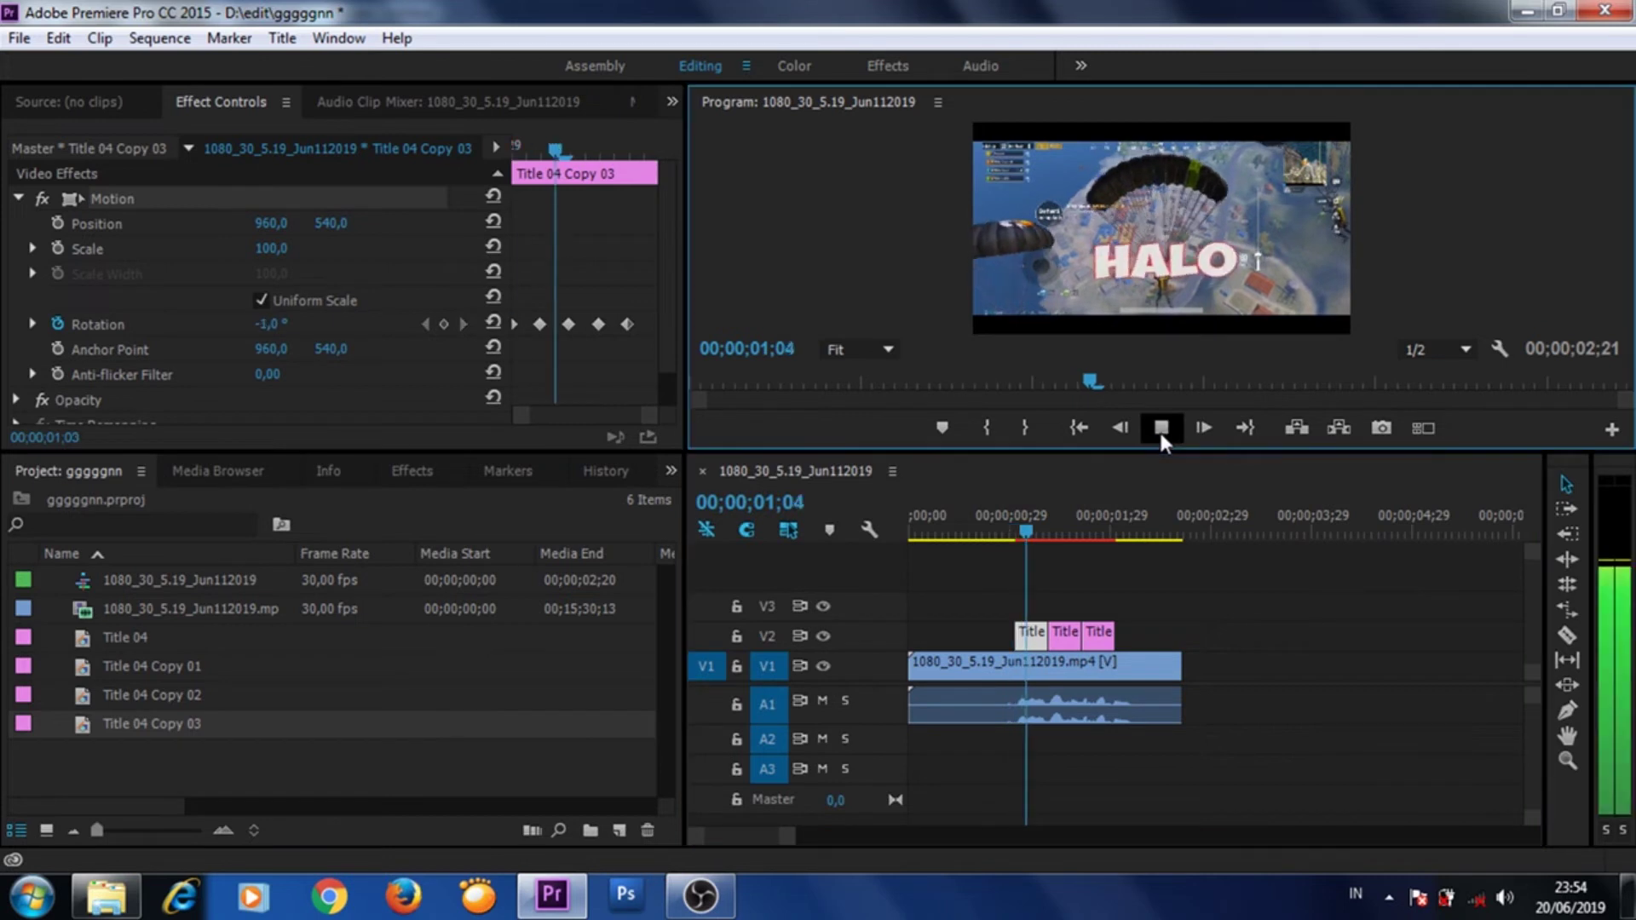
click(1161, 428)
click(1071, 528)
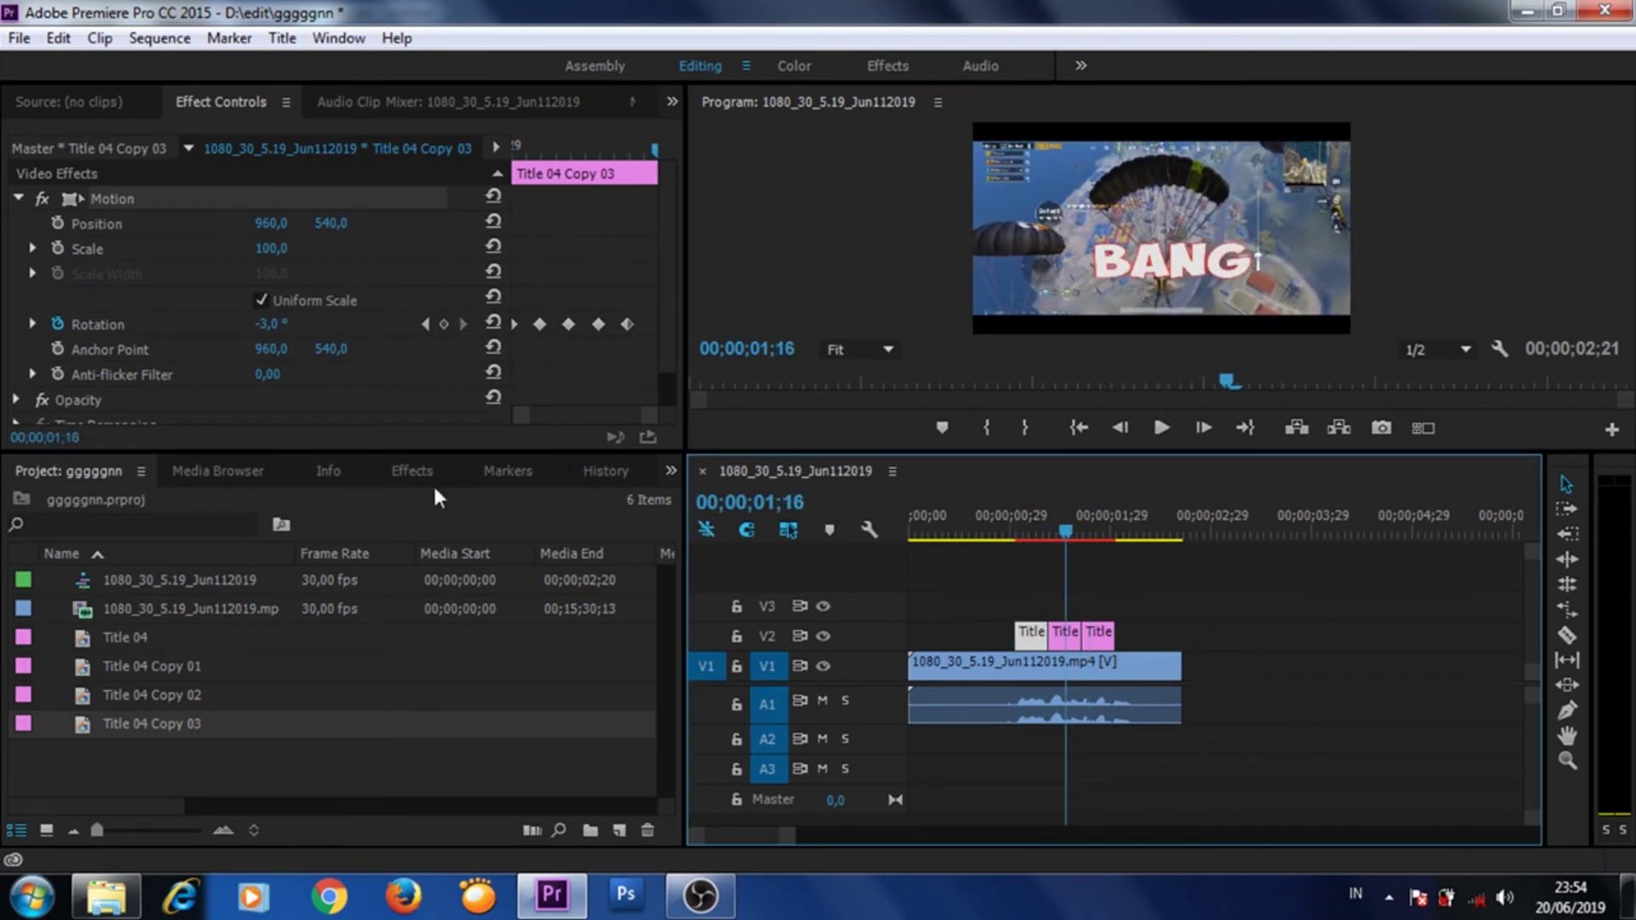
Step: Apply the 'goyang tulisan' preset from Effects > Presets to the BANG title clip
click(412, 474)
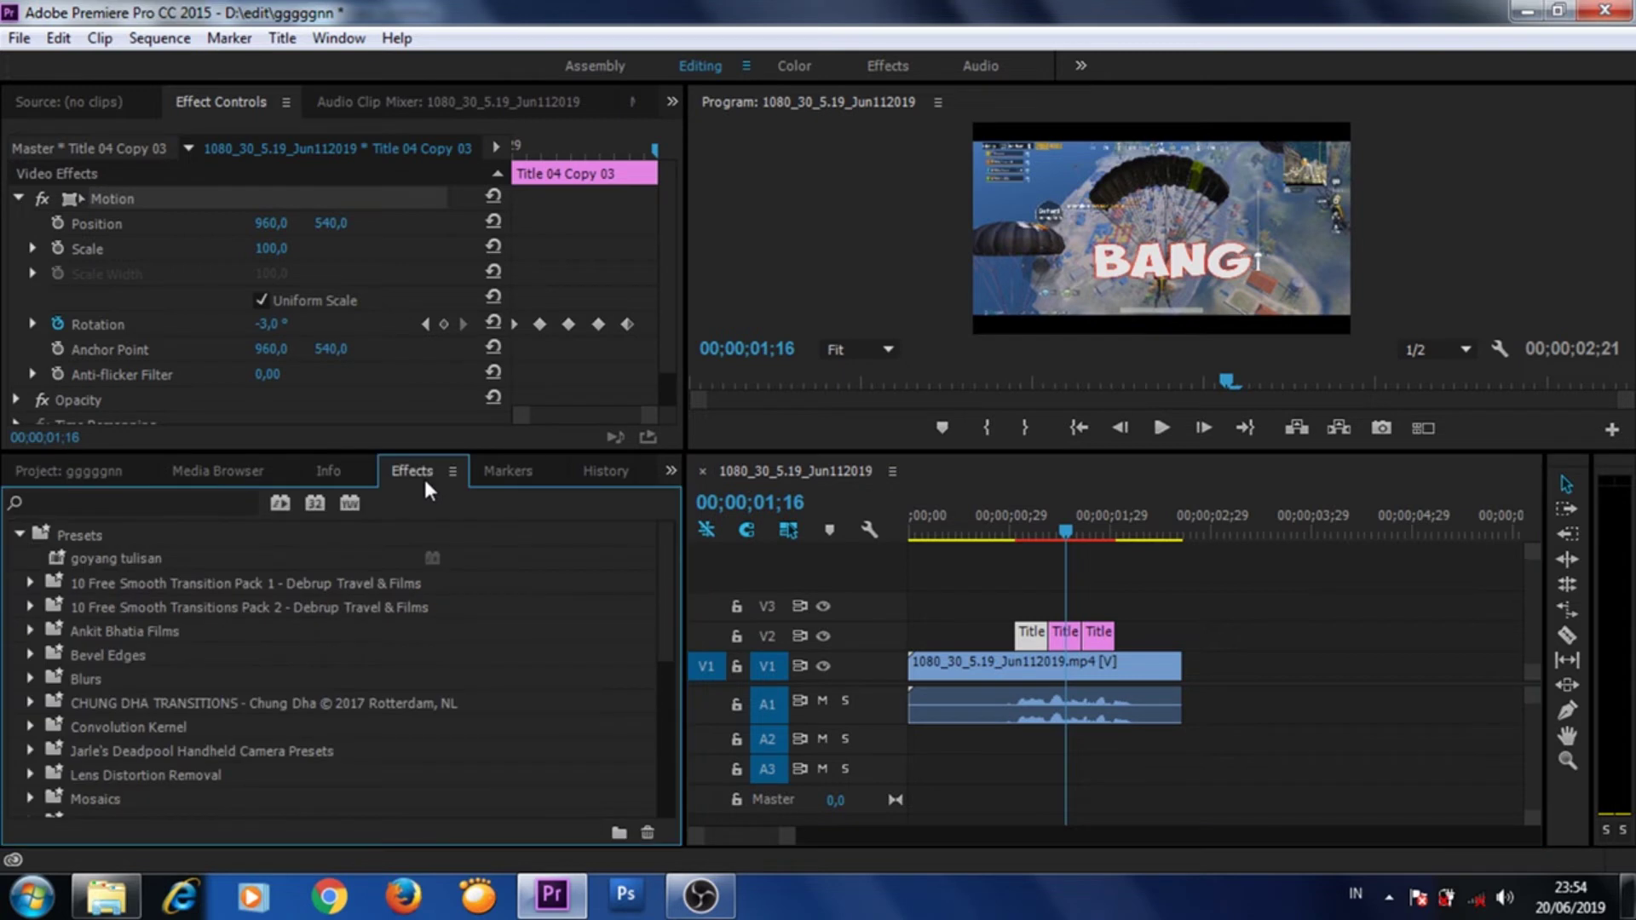
click(19, 534)
click(18, 534)
mouse_move(54, 561)
mouse_down()
mouse_move(1045, 621)
mouse_move(1033, 632)
mouse_up()
Step: Preview the shake from 01;00, then apply 'goyang tulisan' to the third title clip
click(1014, 529)
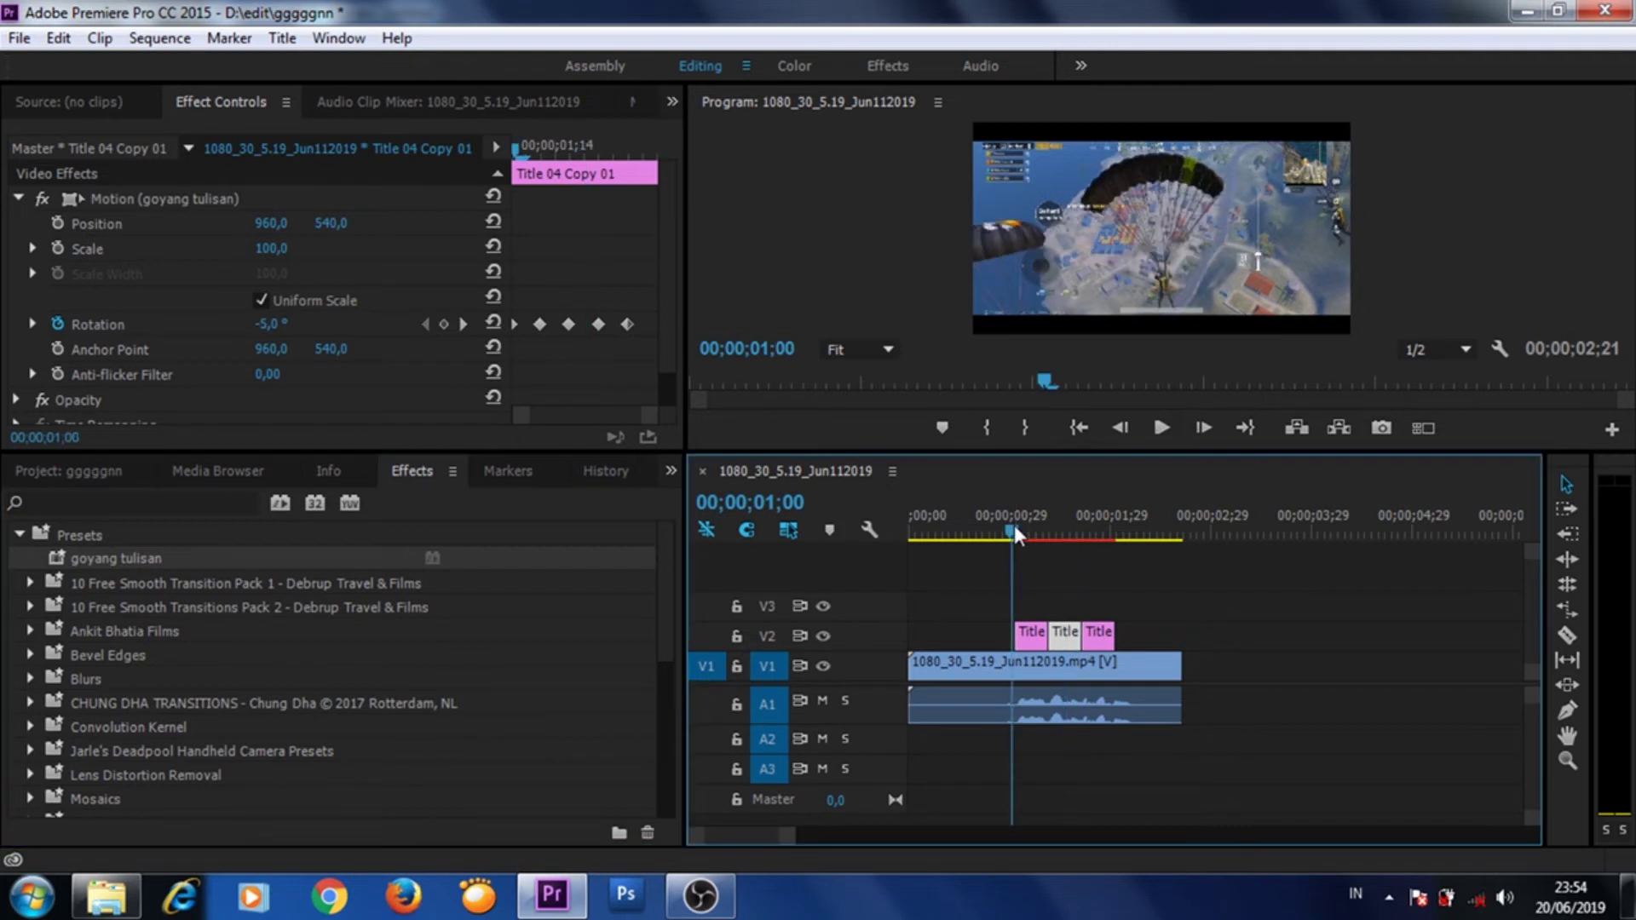
click(1158, 444)
click(1158, 444)
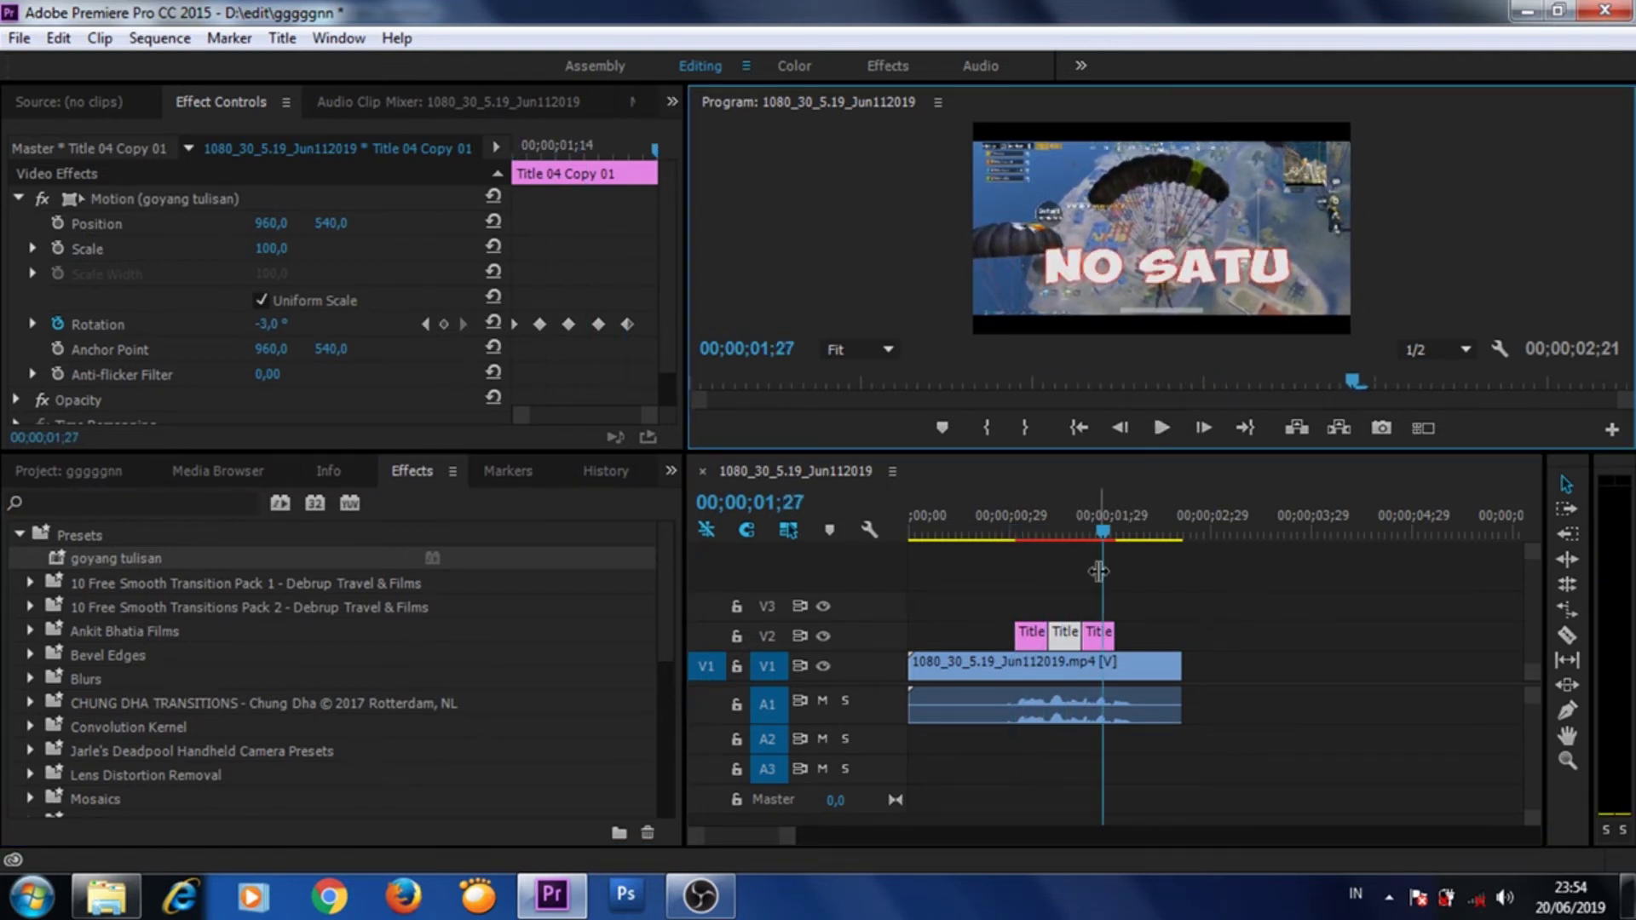
drag(1102, 533, 1067, 536)
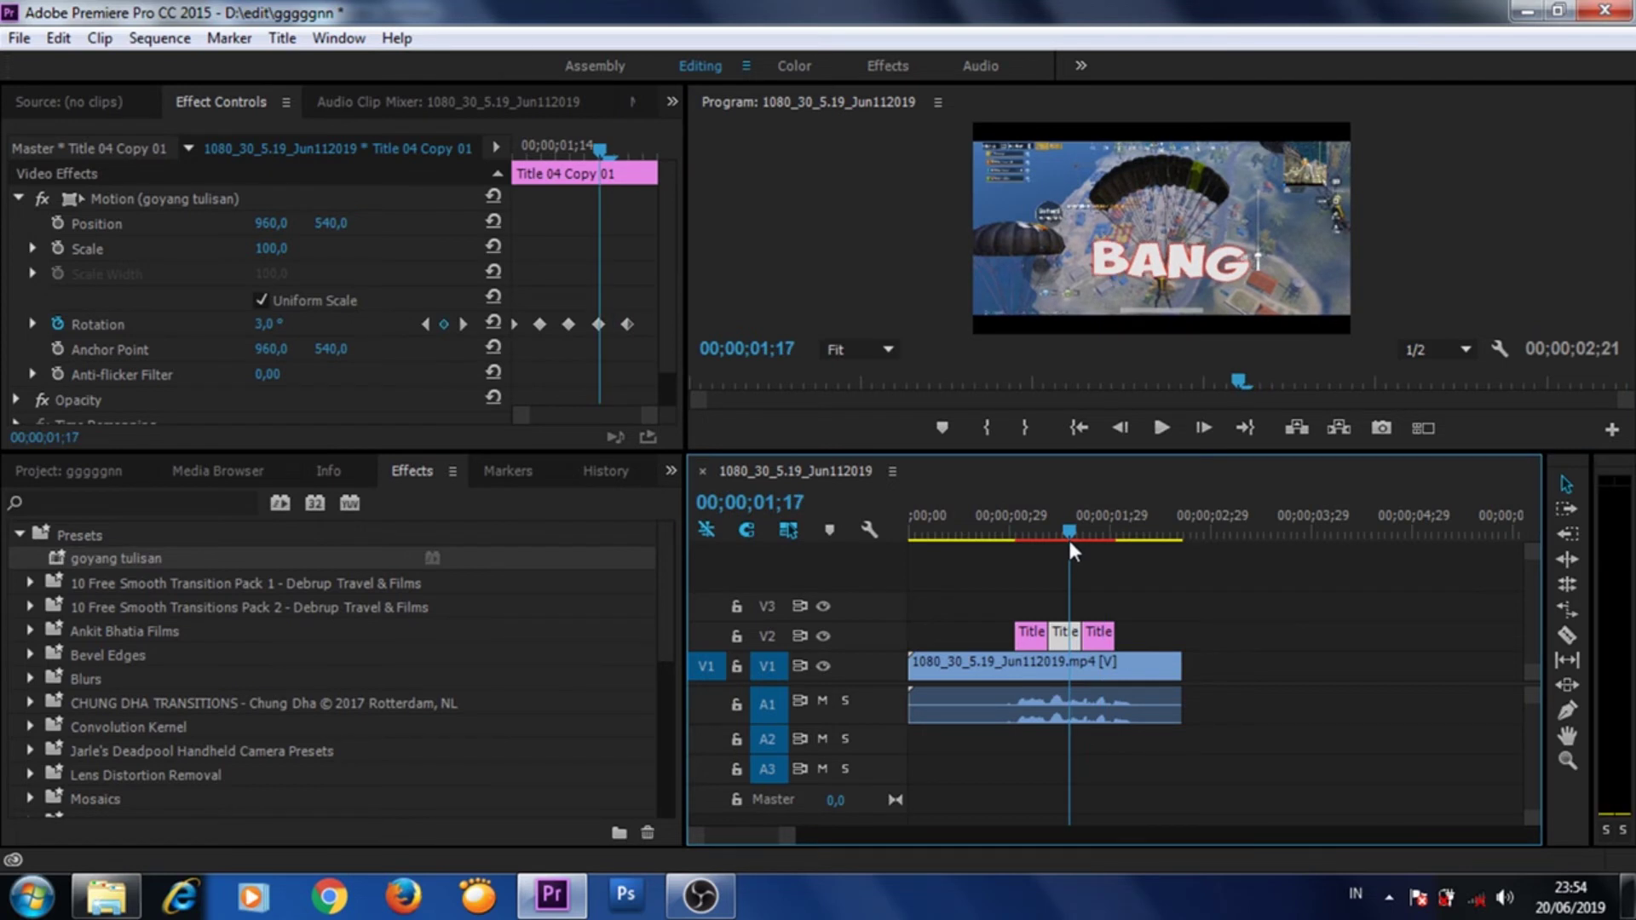
drag(57, 557, 1099, 627)
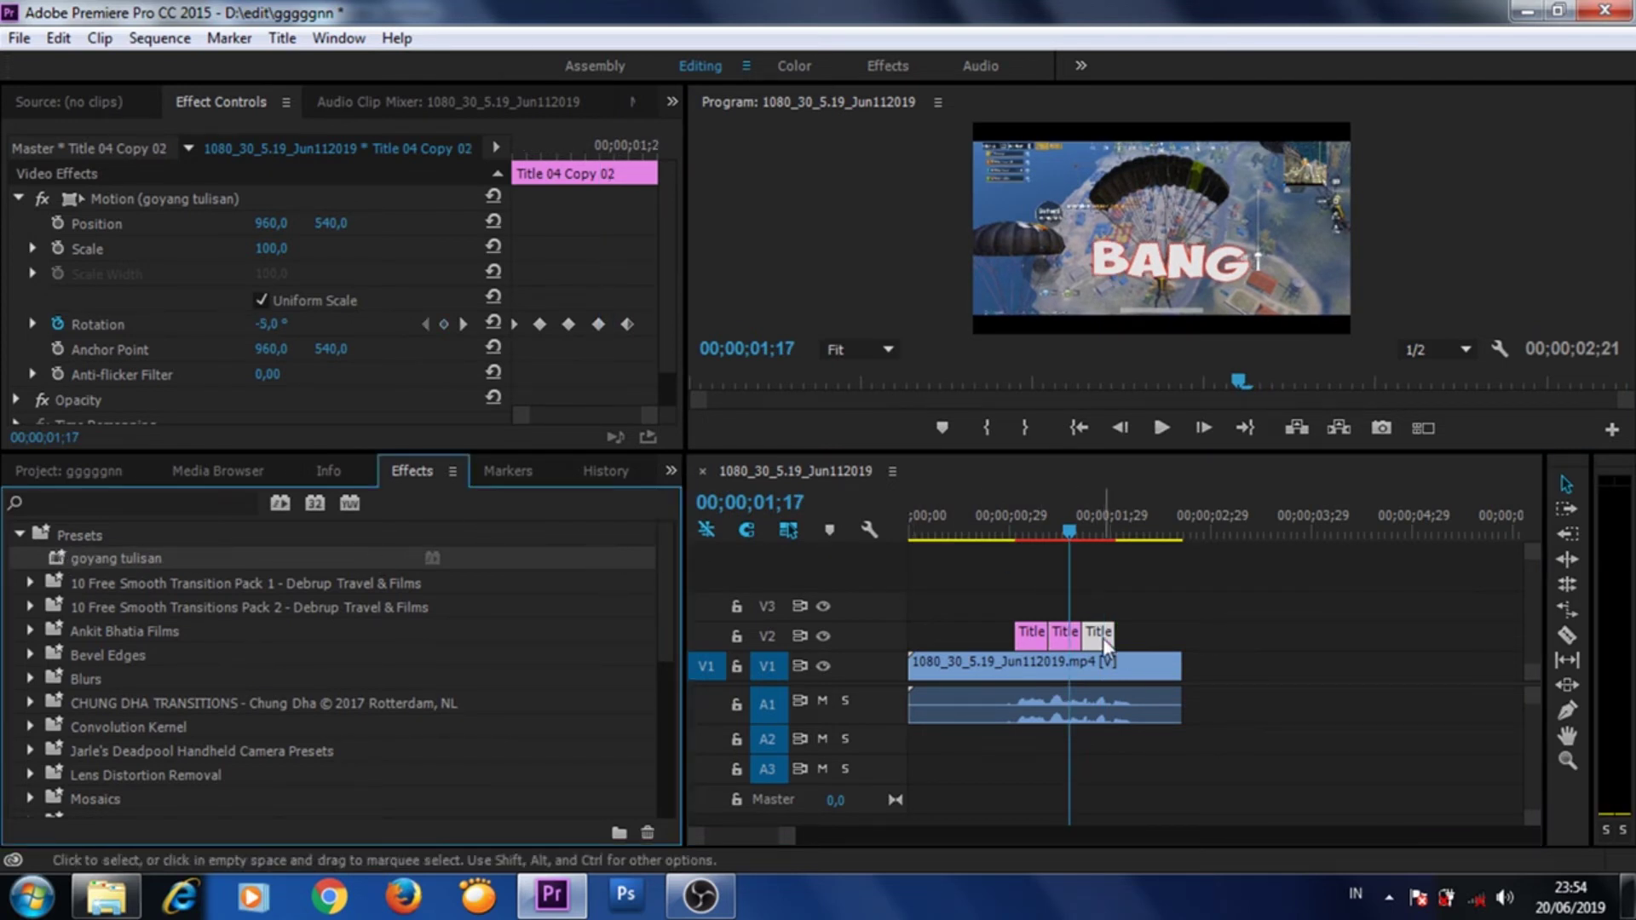
click(1020, 513)
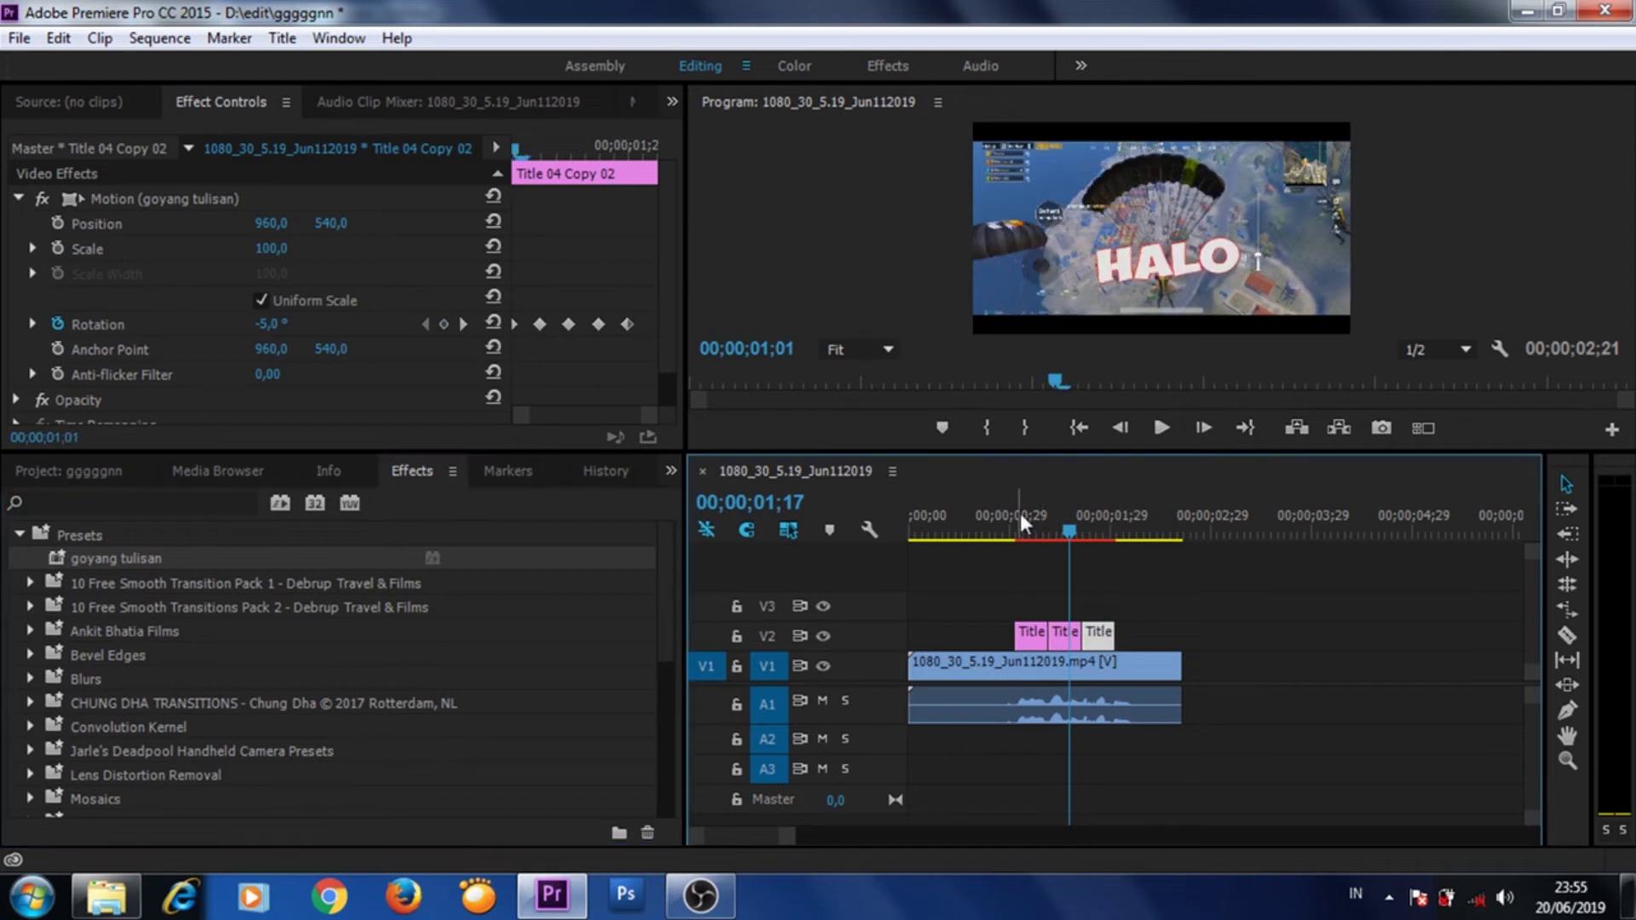
click(1161, 427)
click(1160, 427)
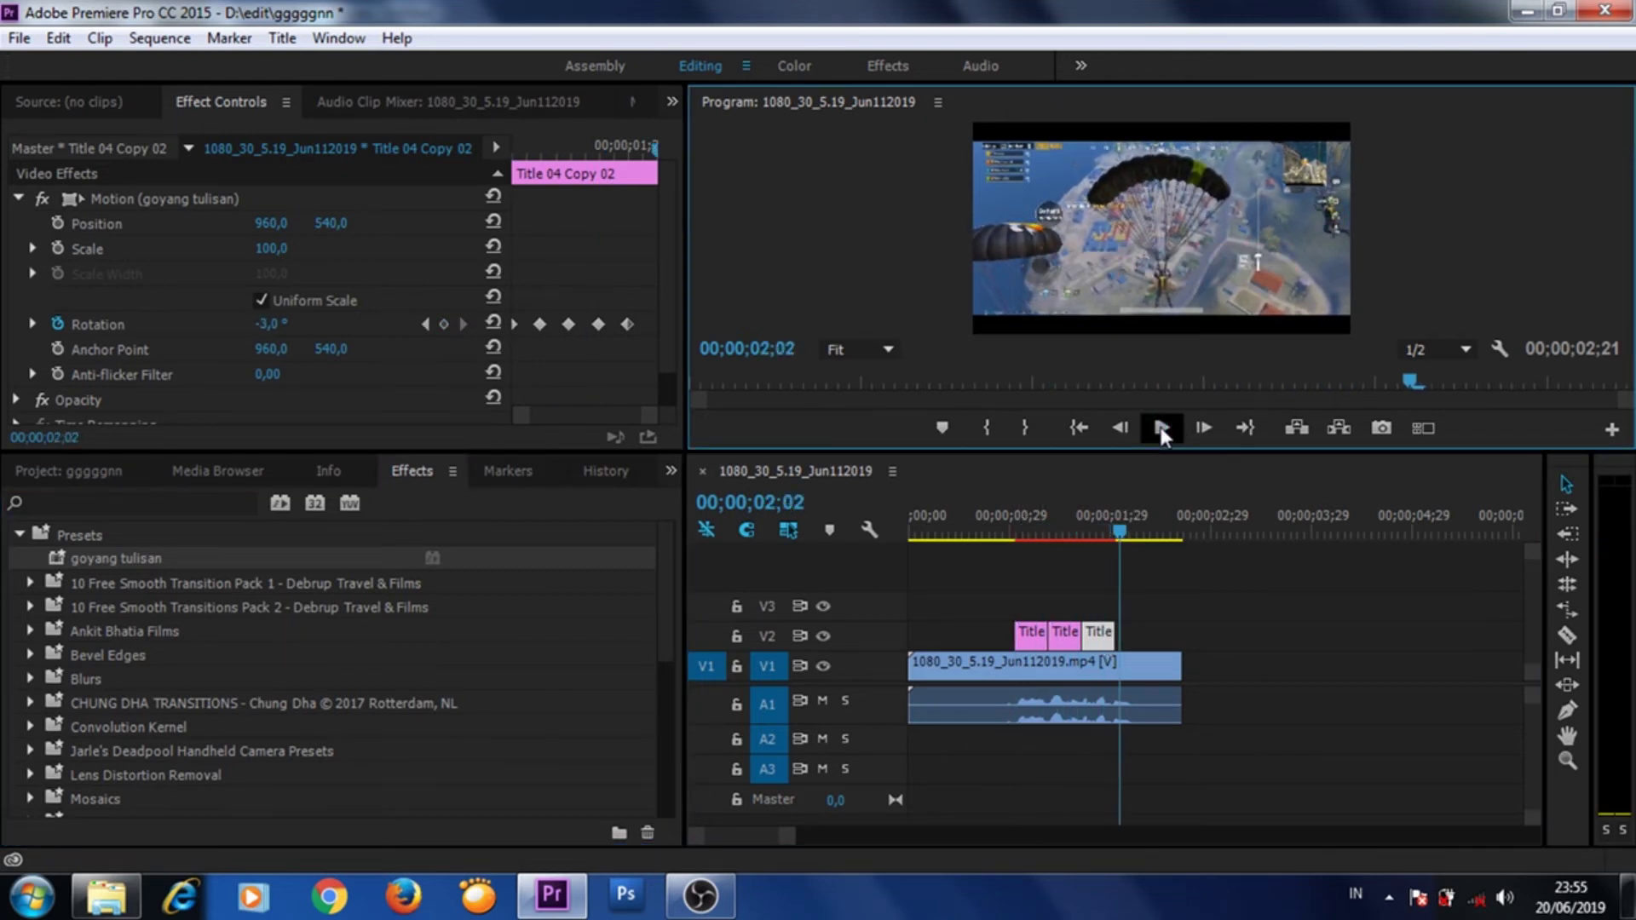
drag(1120, 541, 1103, 535)
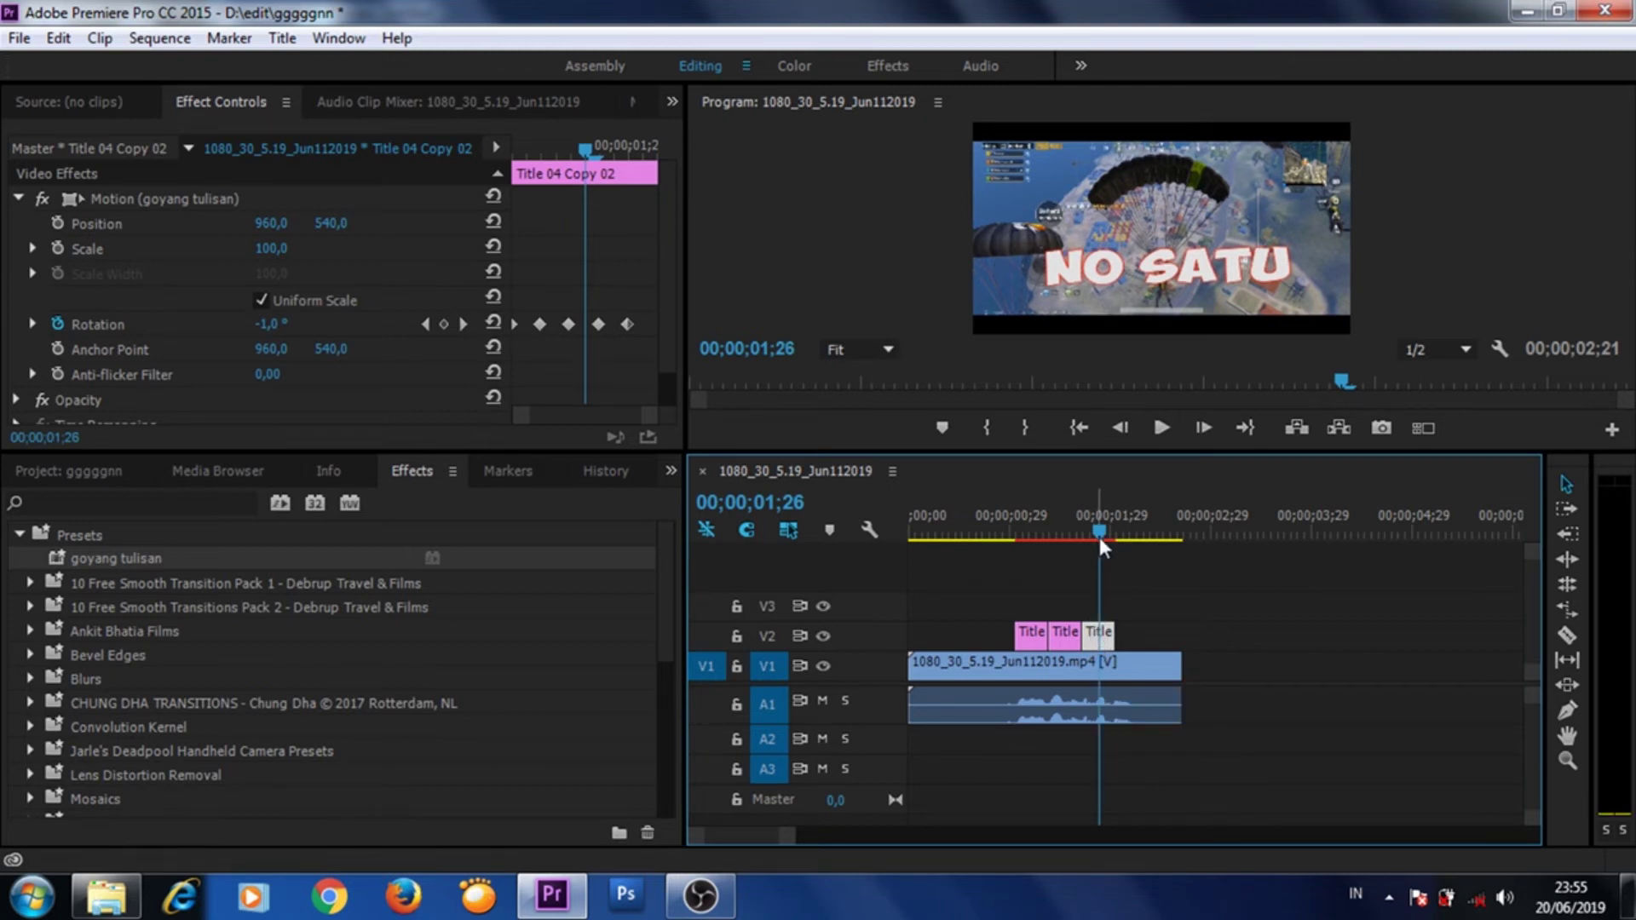
drag(1099, 537, 1081, 528)
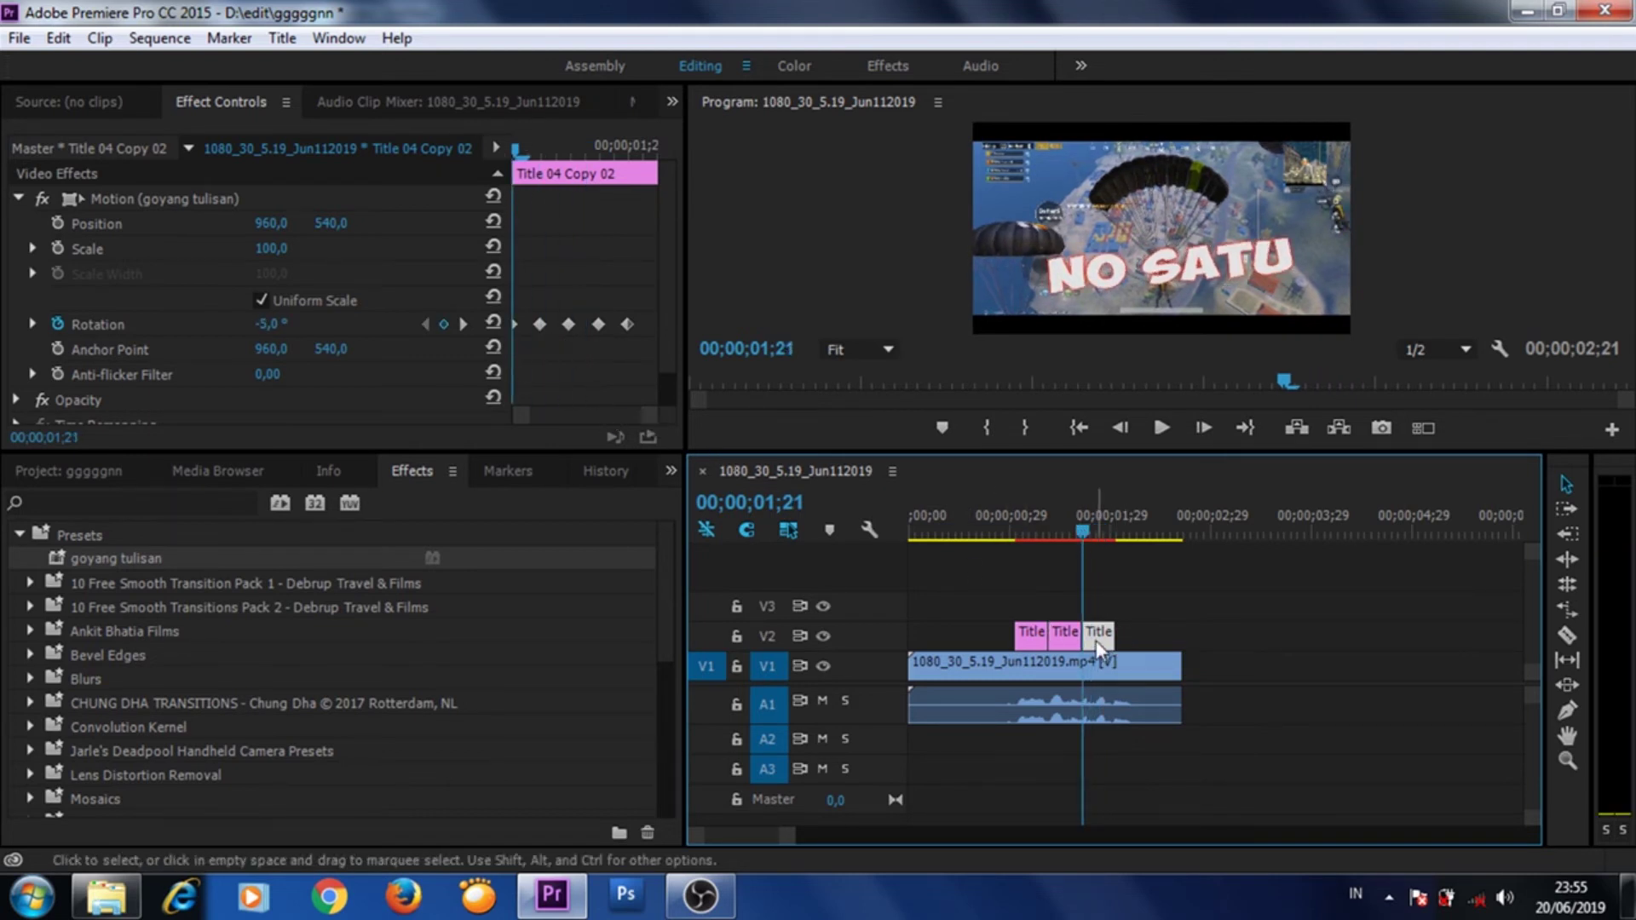
Step: Keyframe NO SATU's Position at Y 559, 539 and 554 on successive frames, then paste keyframes further along
click(58, 222)
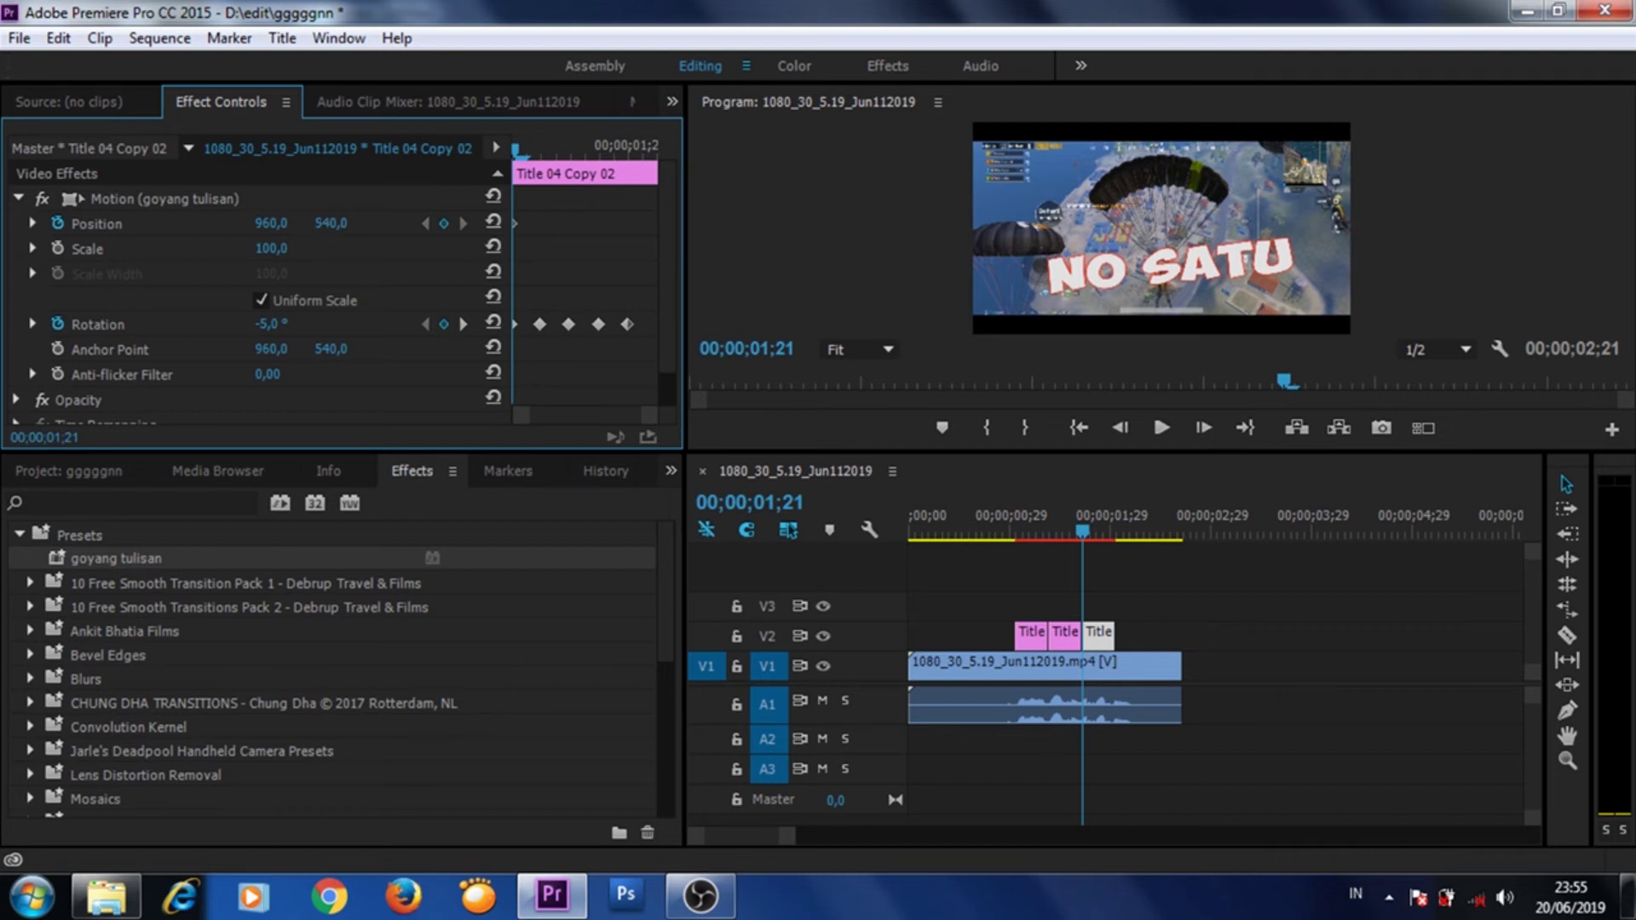
drag(331, 222, 344, 222)
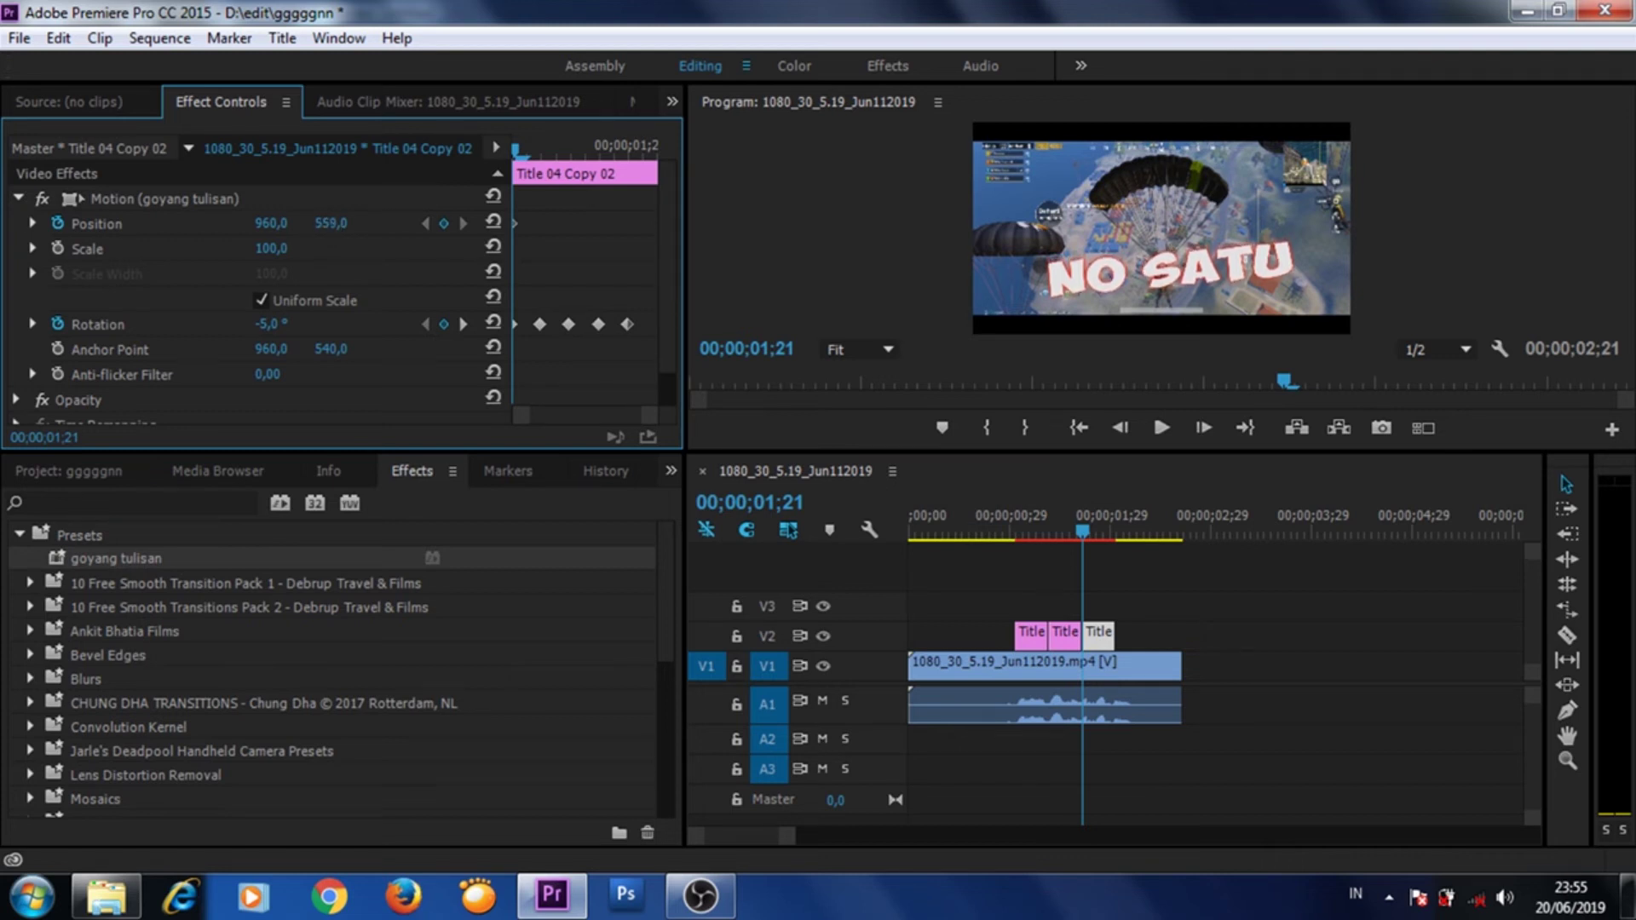
key(Right)
key(Right)
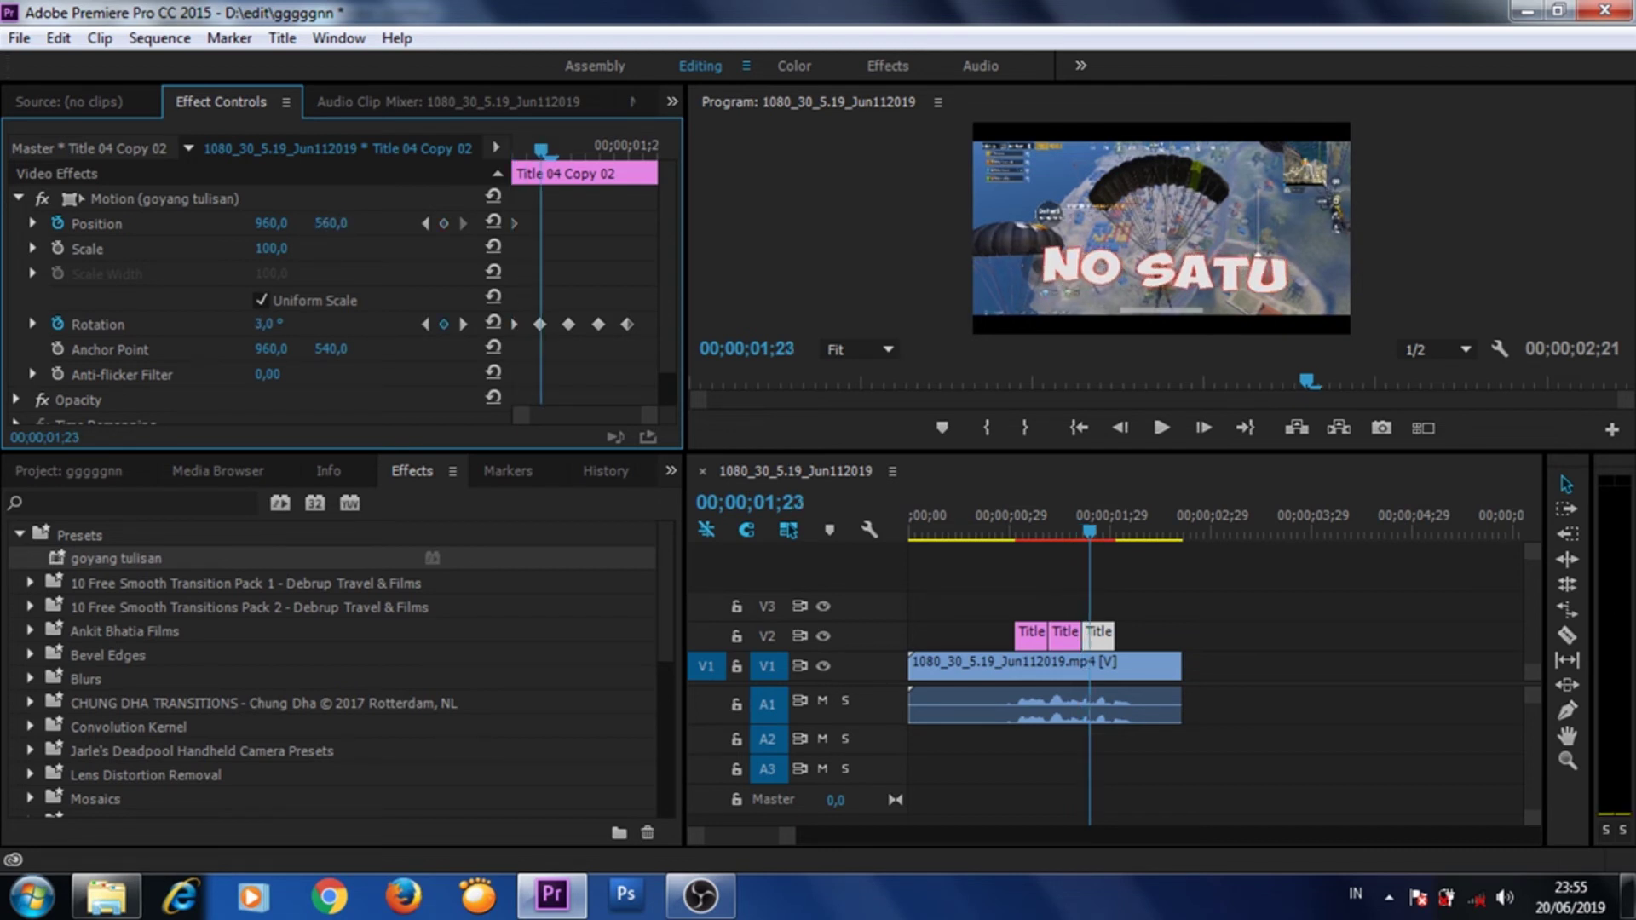
drag(331, 222, 341, 227)
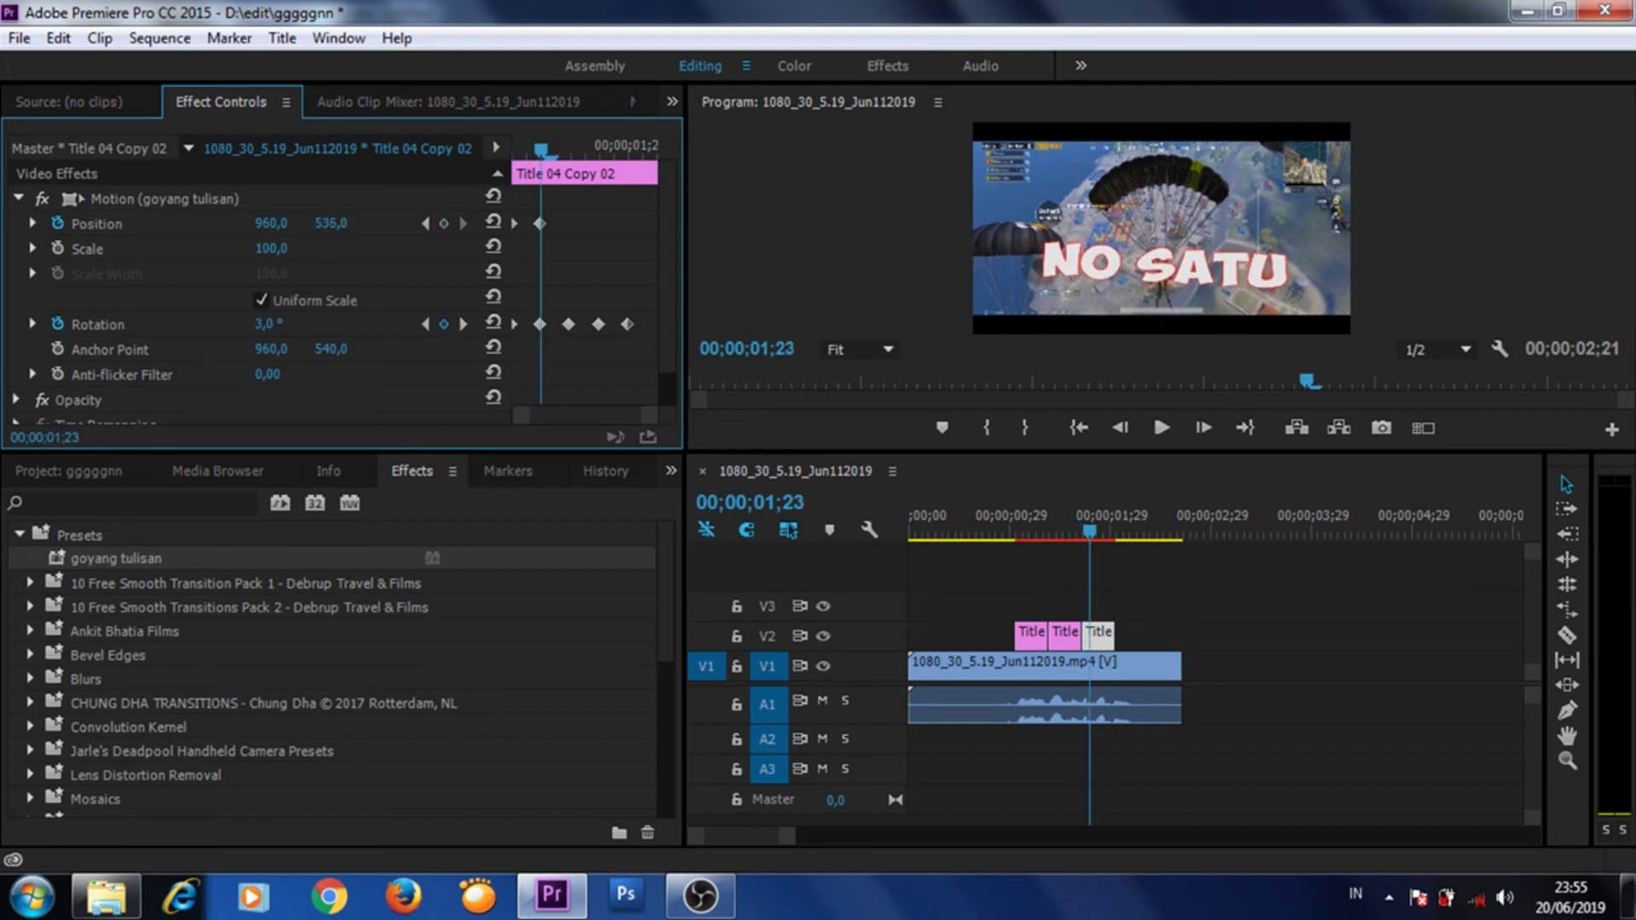
key(Right)
key(Right)
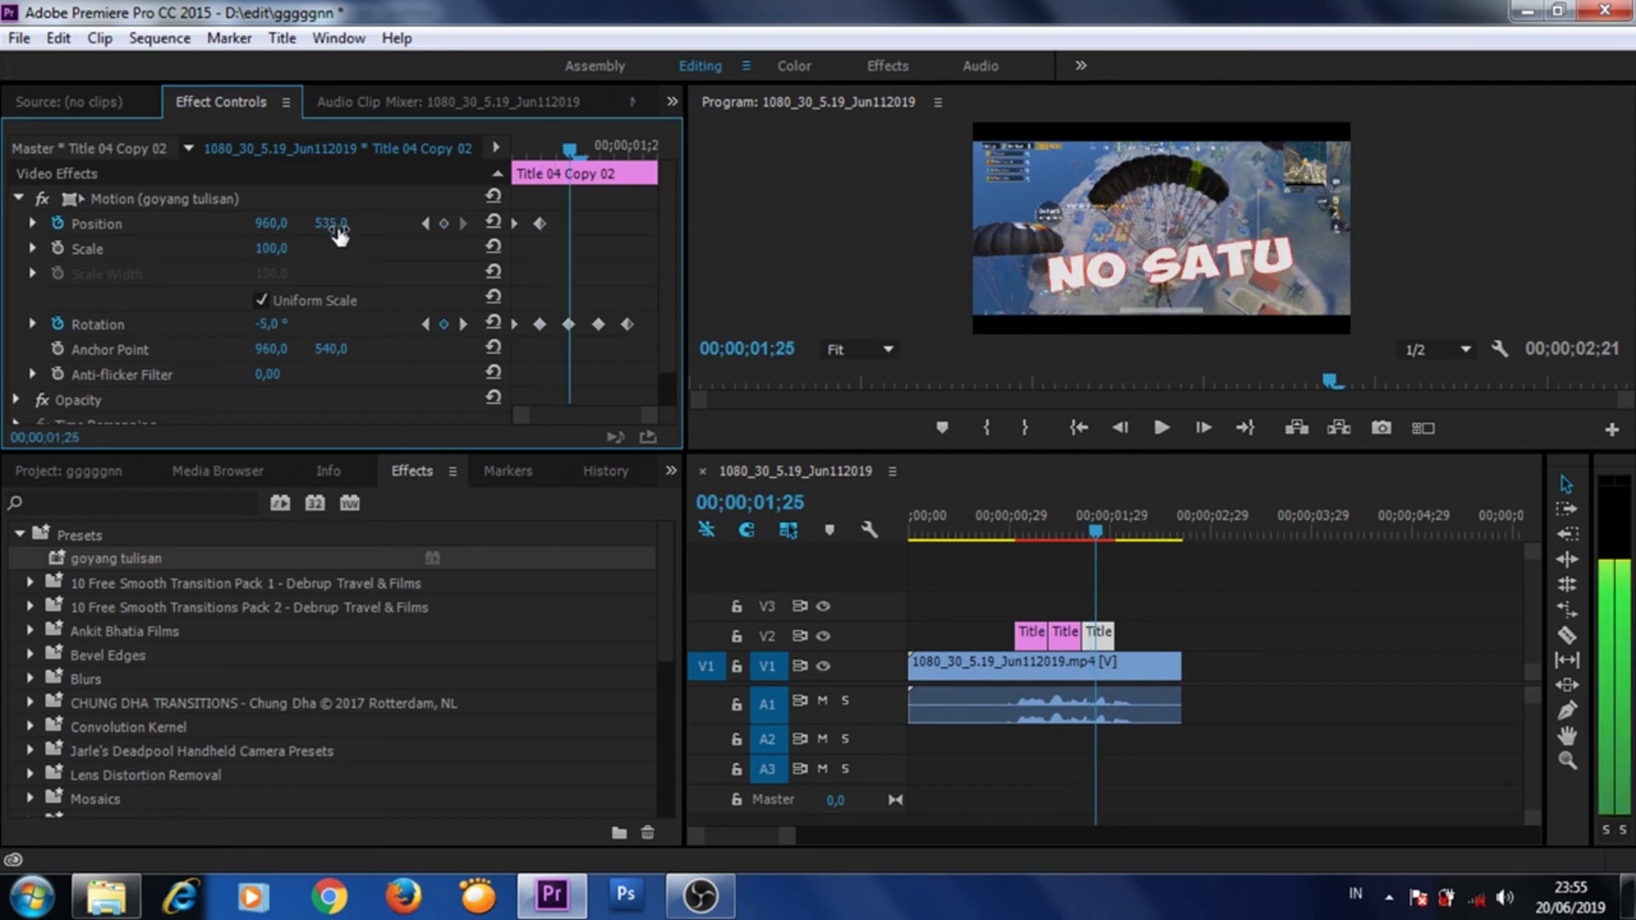
drag(325, 229, 341, 229)
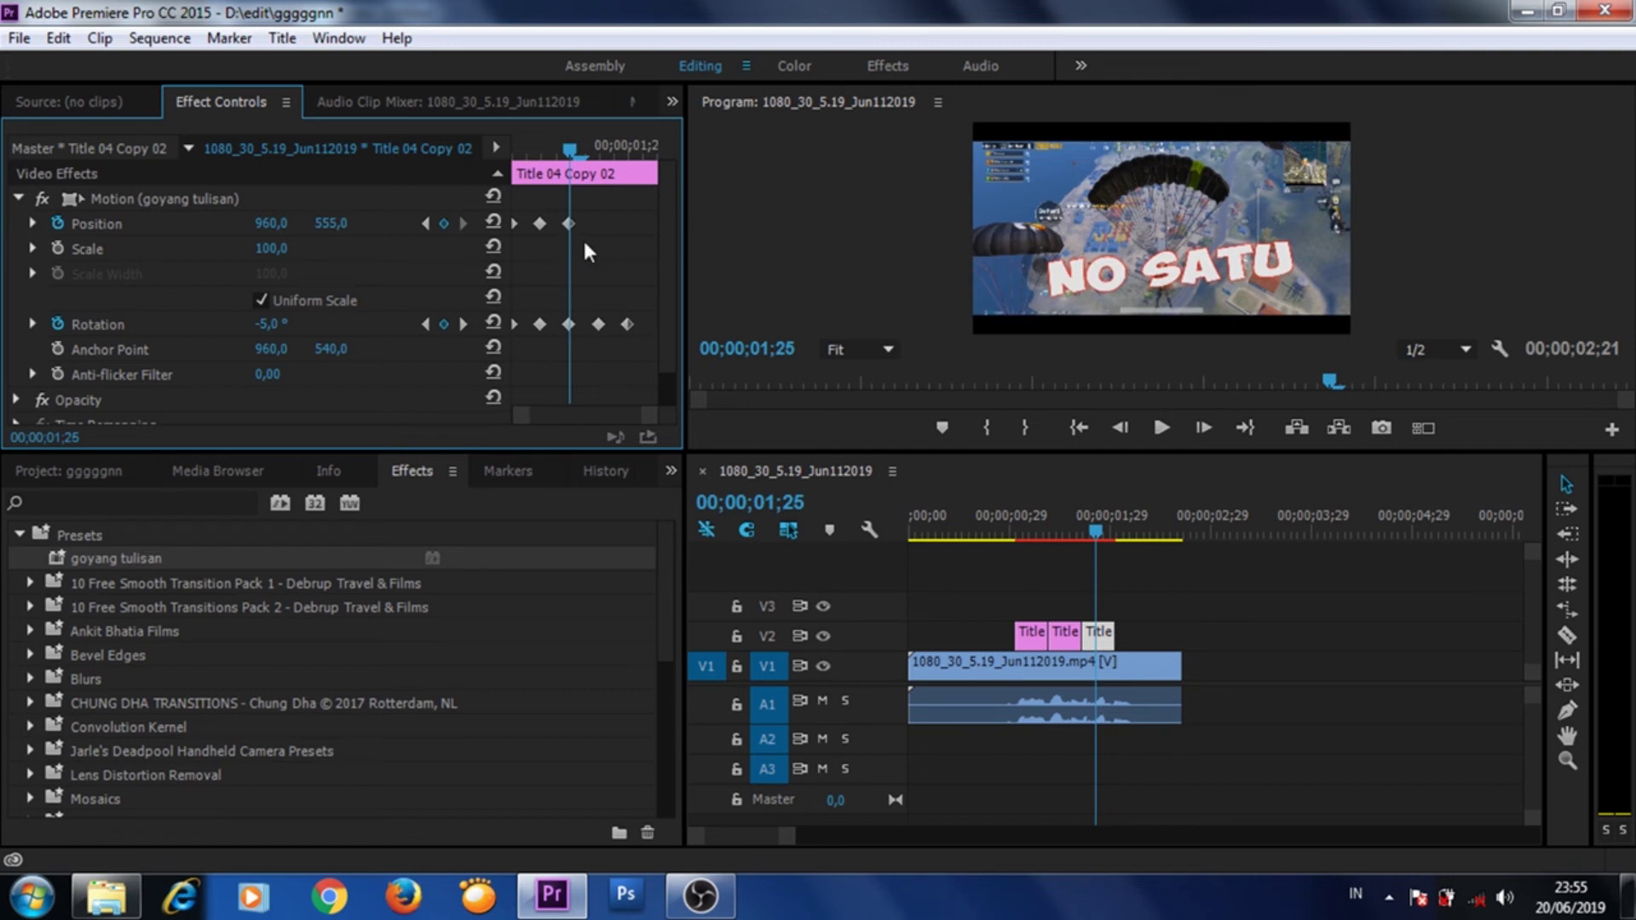
click(540, 224)
key(ctrl+v)
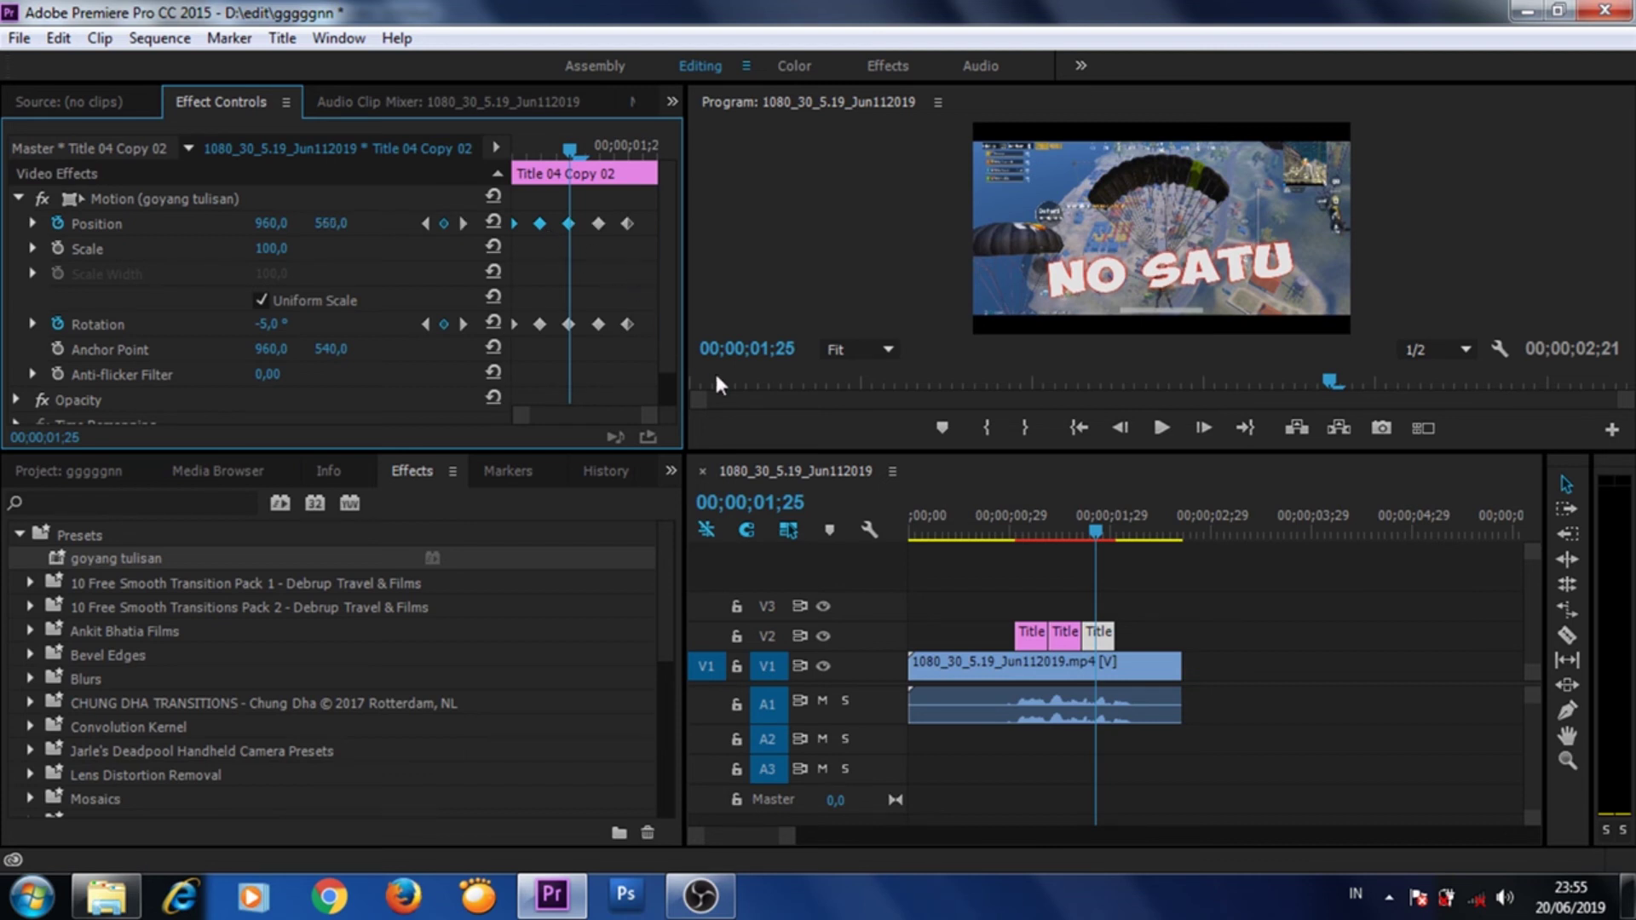
click(1012, 530)
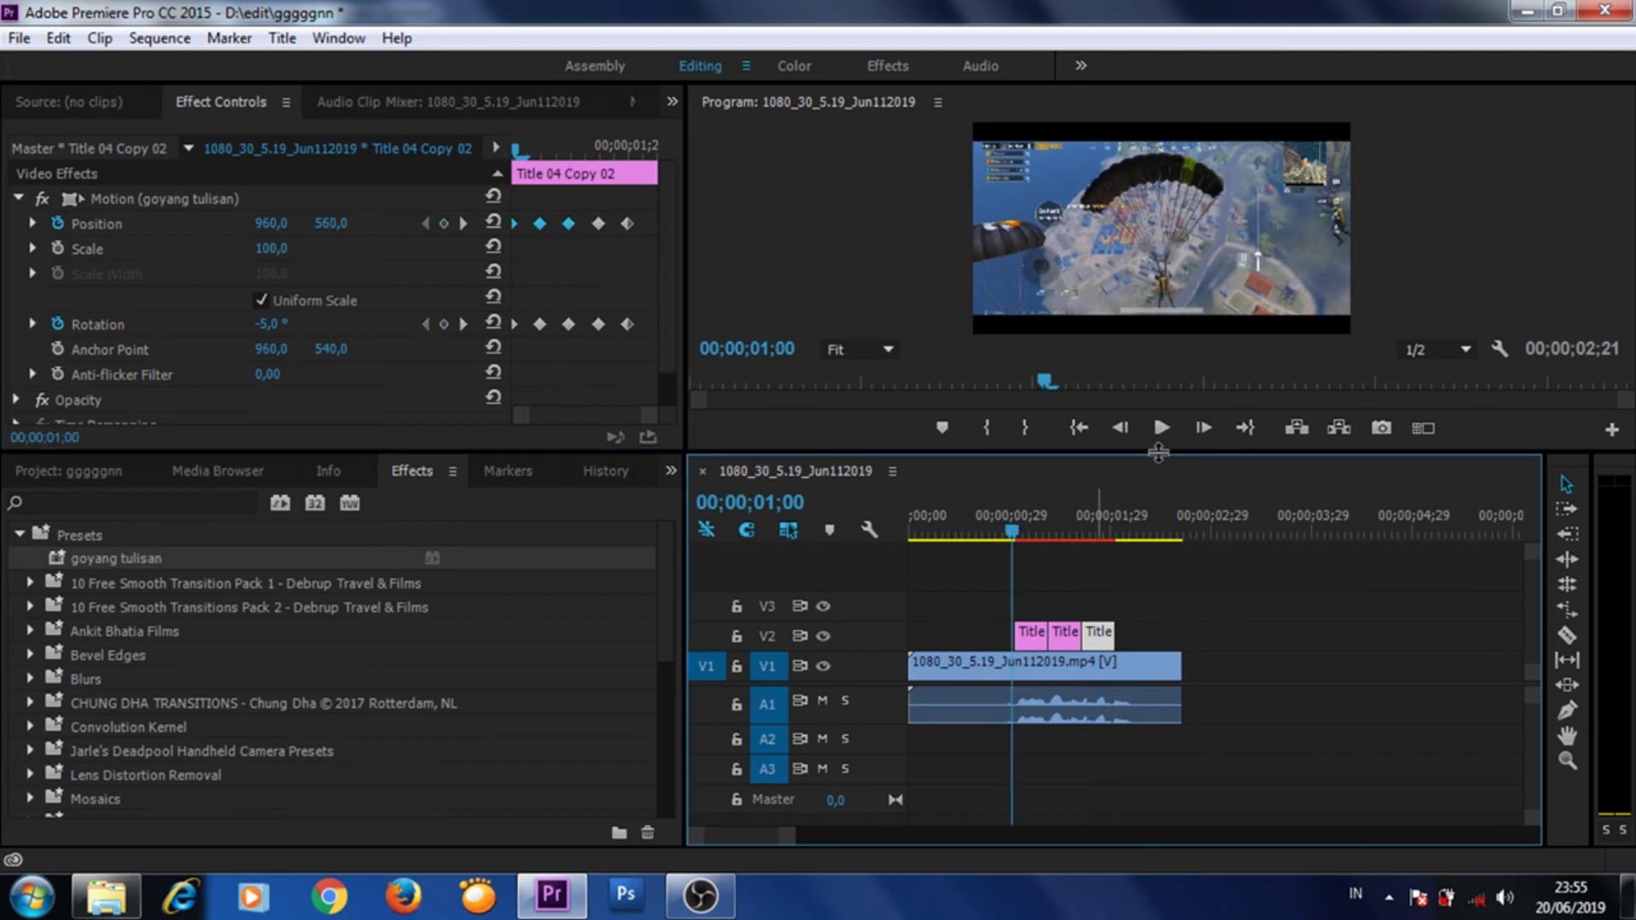
click(1161, 429)
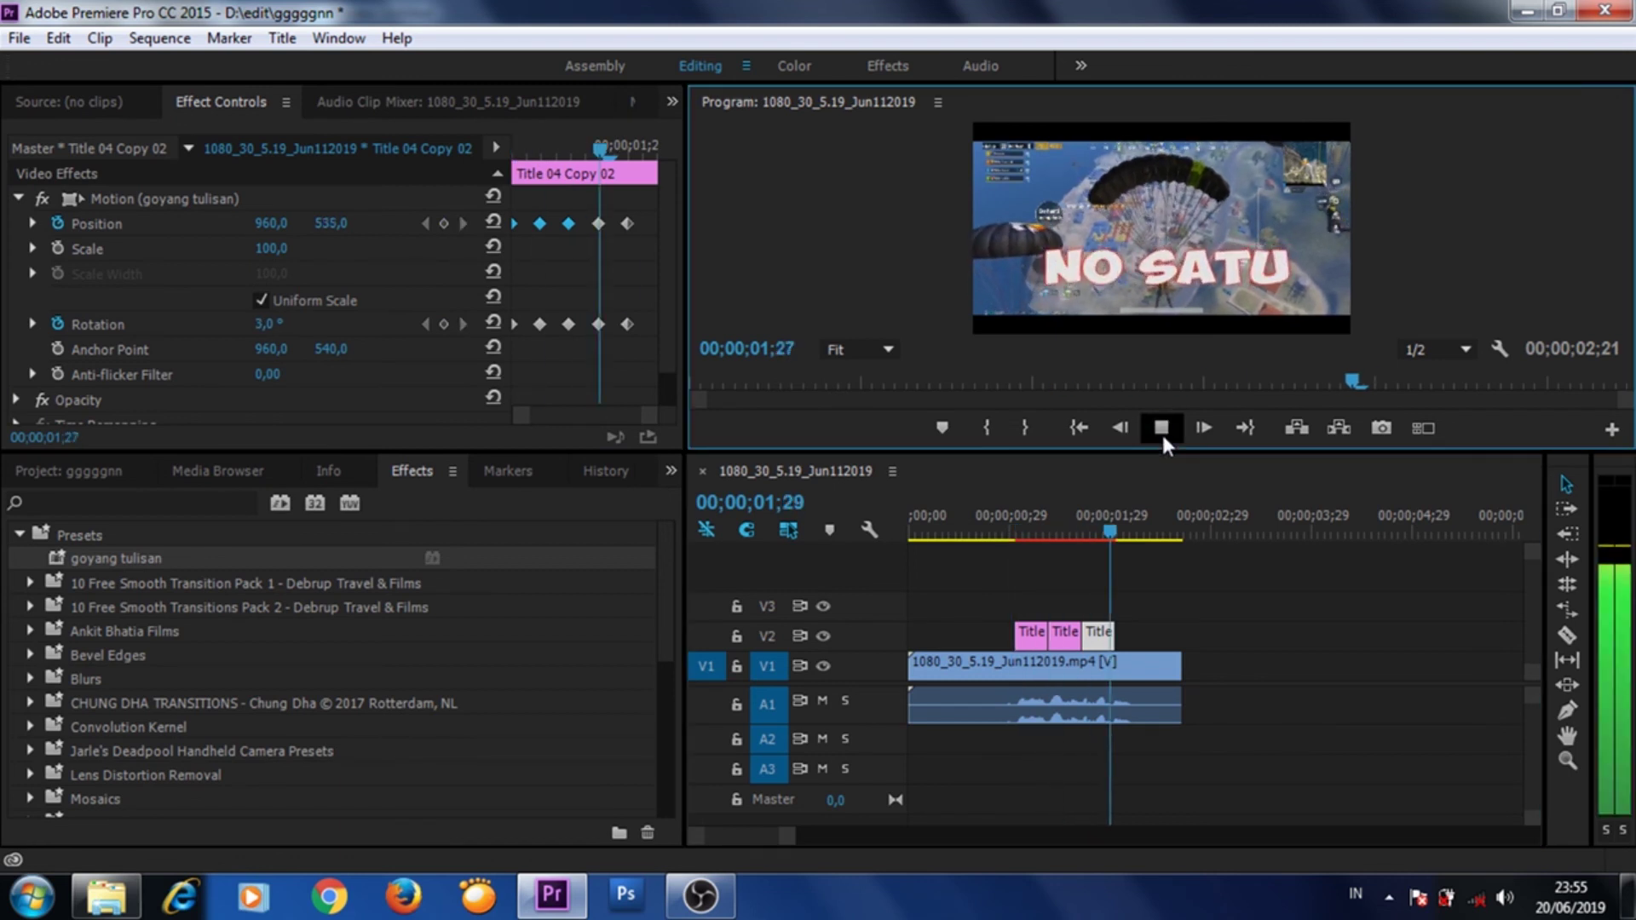
click(1161, 429)
click(1074, 529)
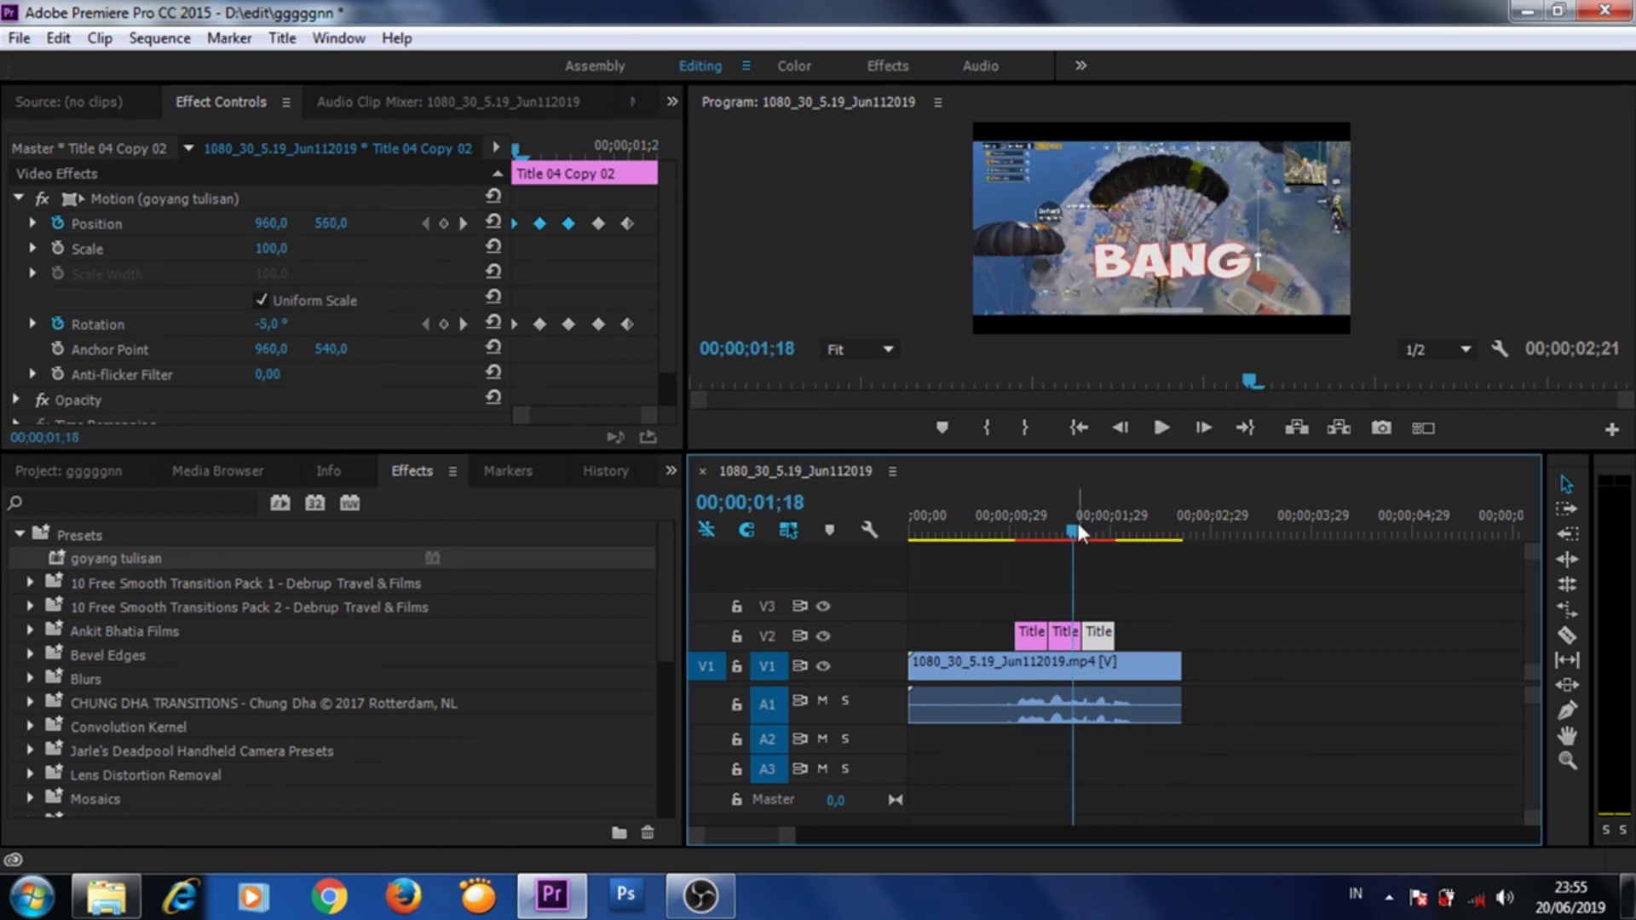
drag(1078, 528, 1108, 538)
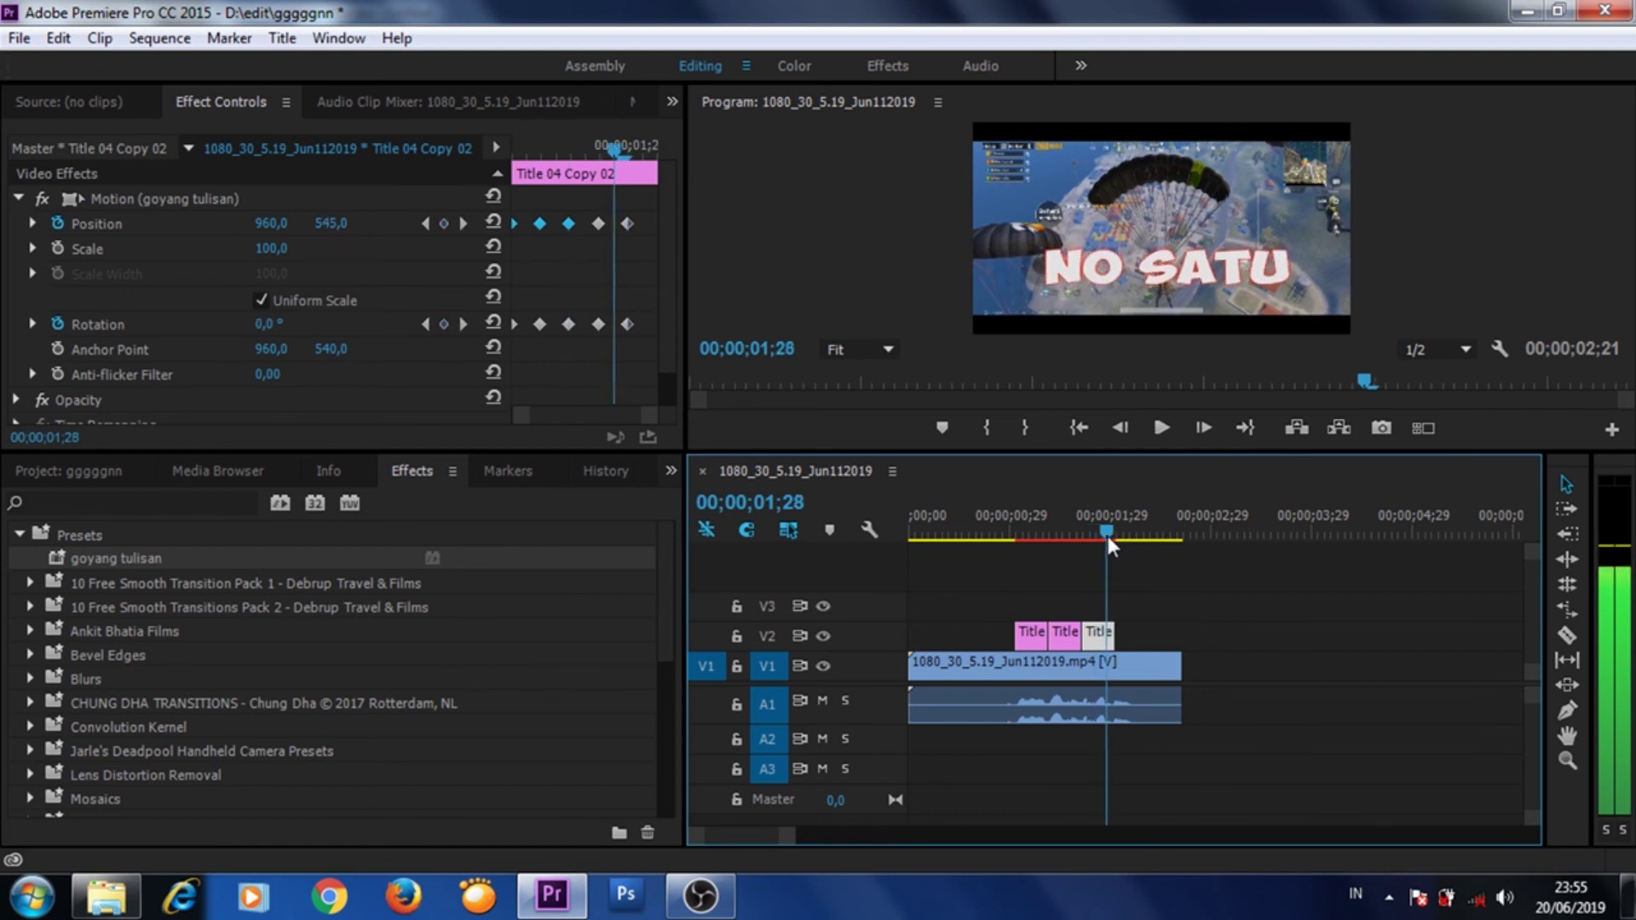
drag(1107, 537, 1012, 547)
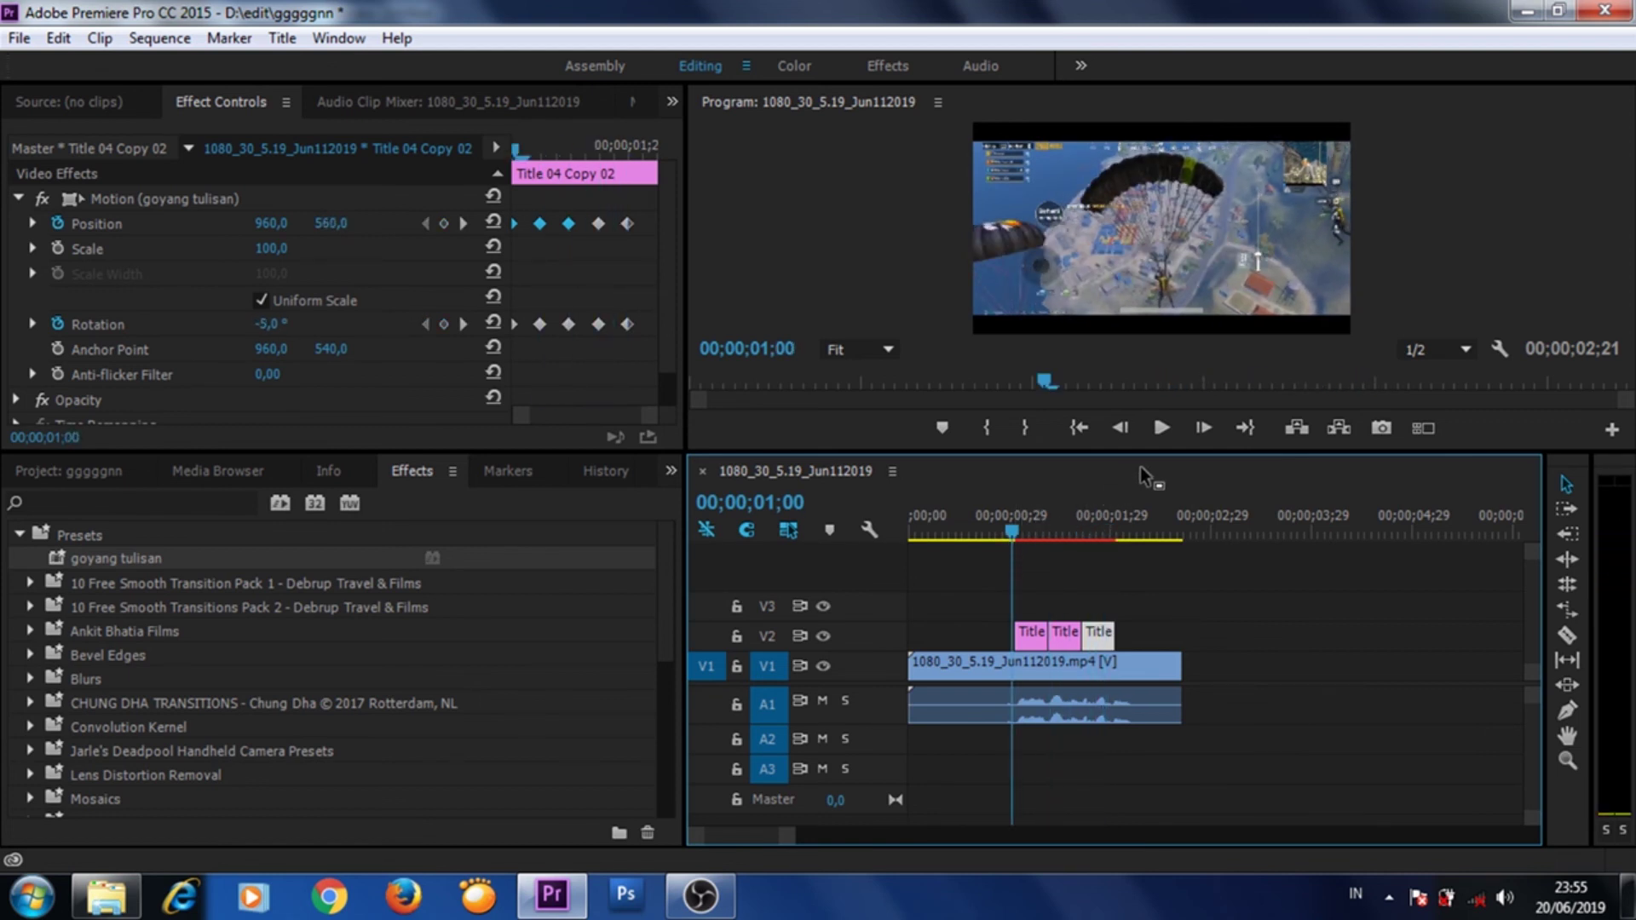
click(1152, 431)
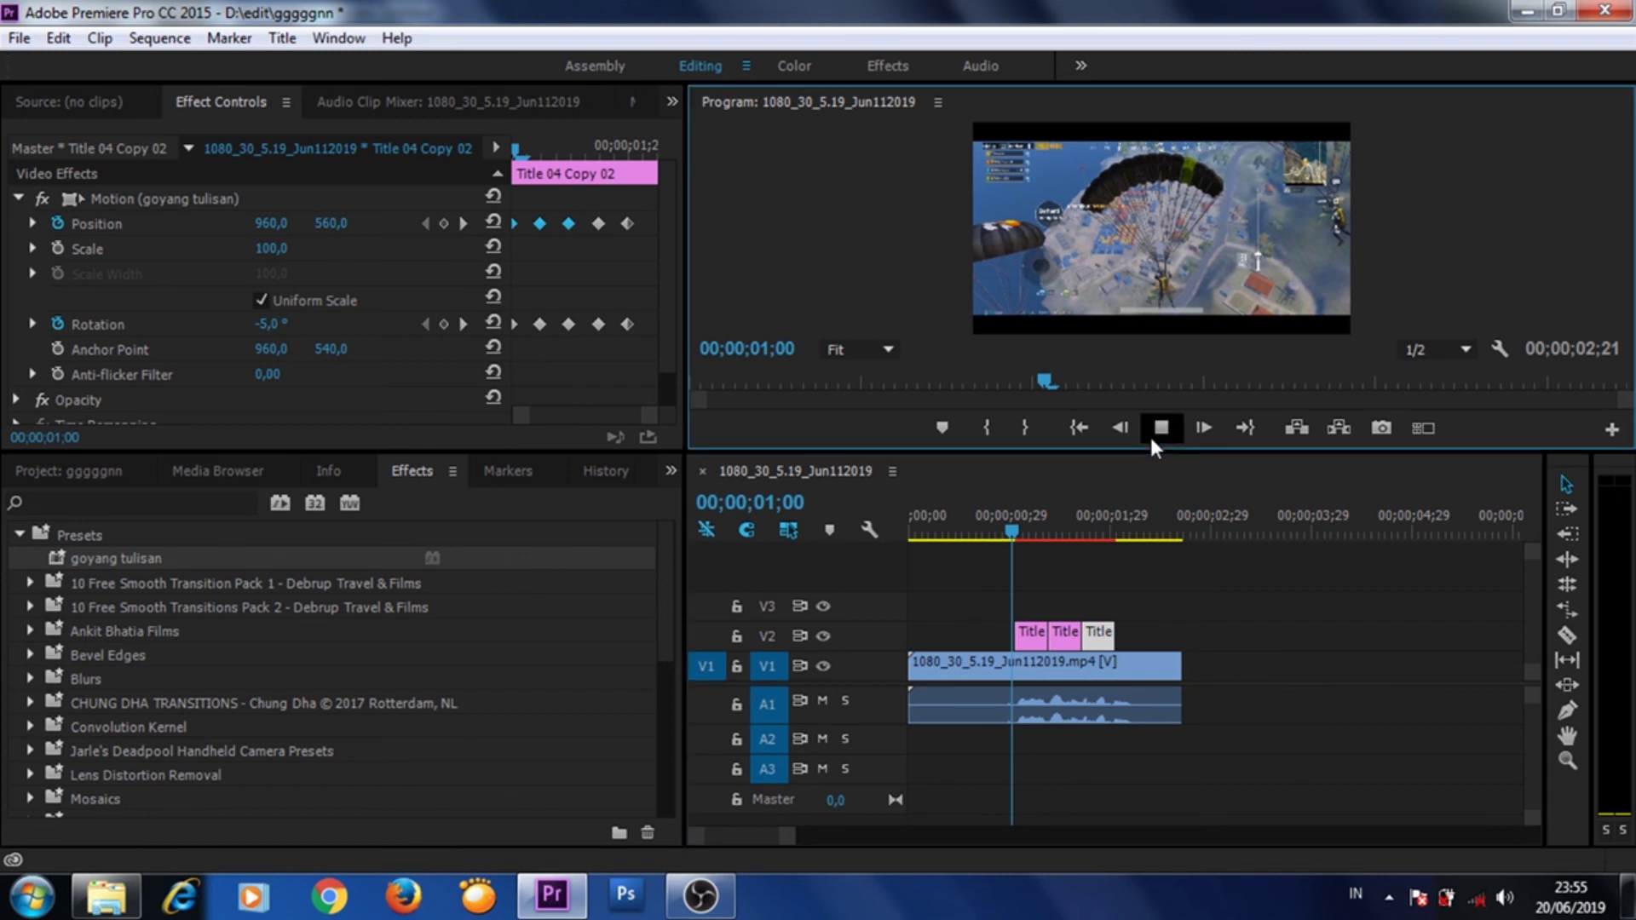
click(1152, 431)
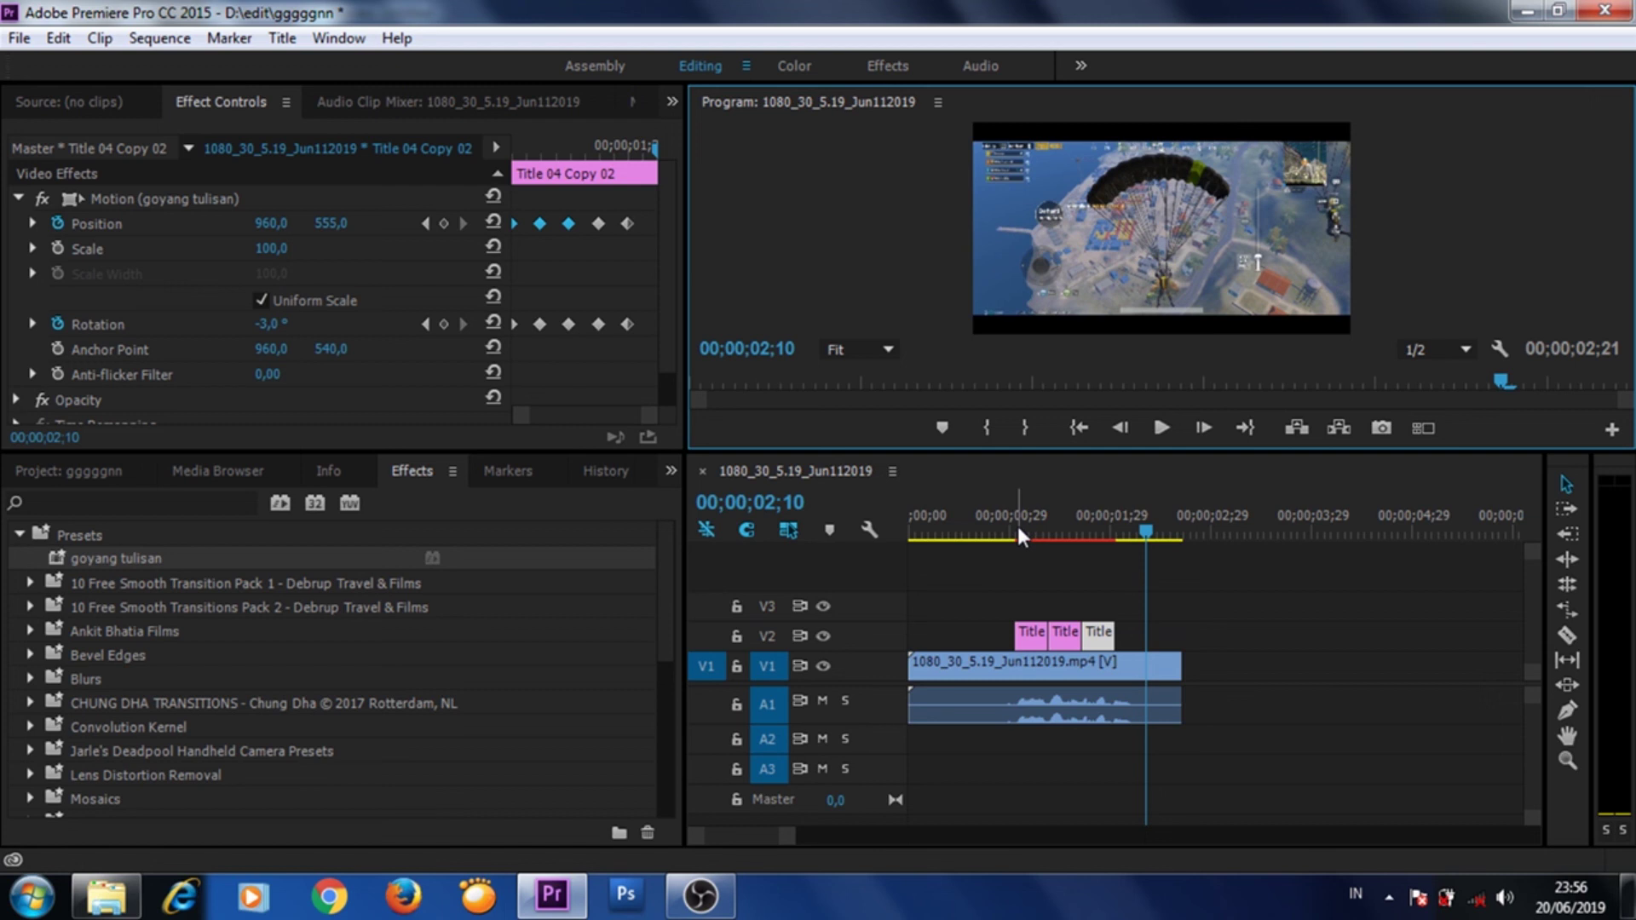
drag(1021, 535, 1007, 533)
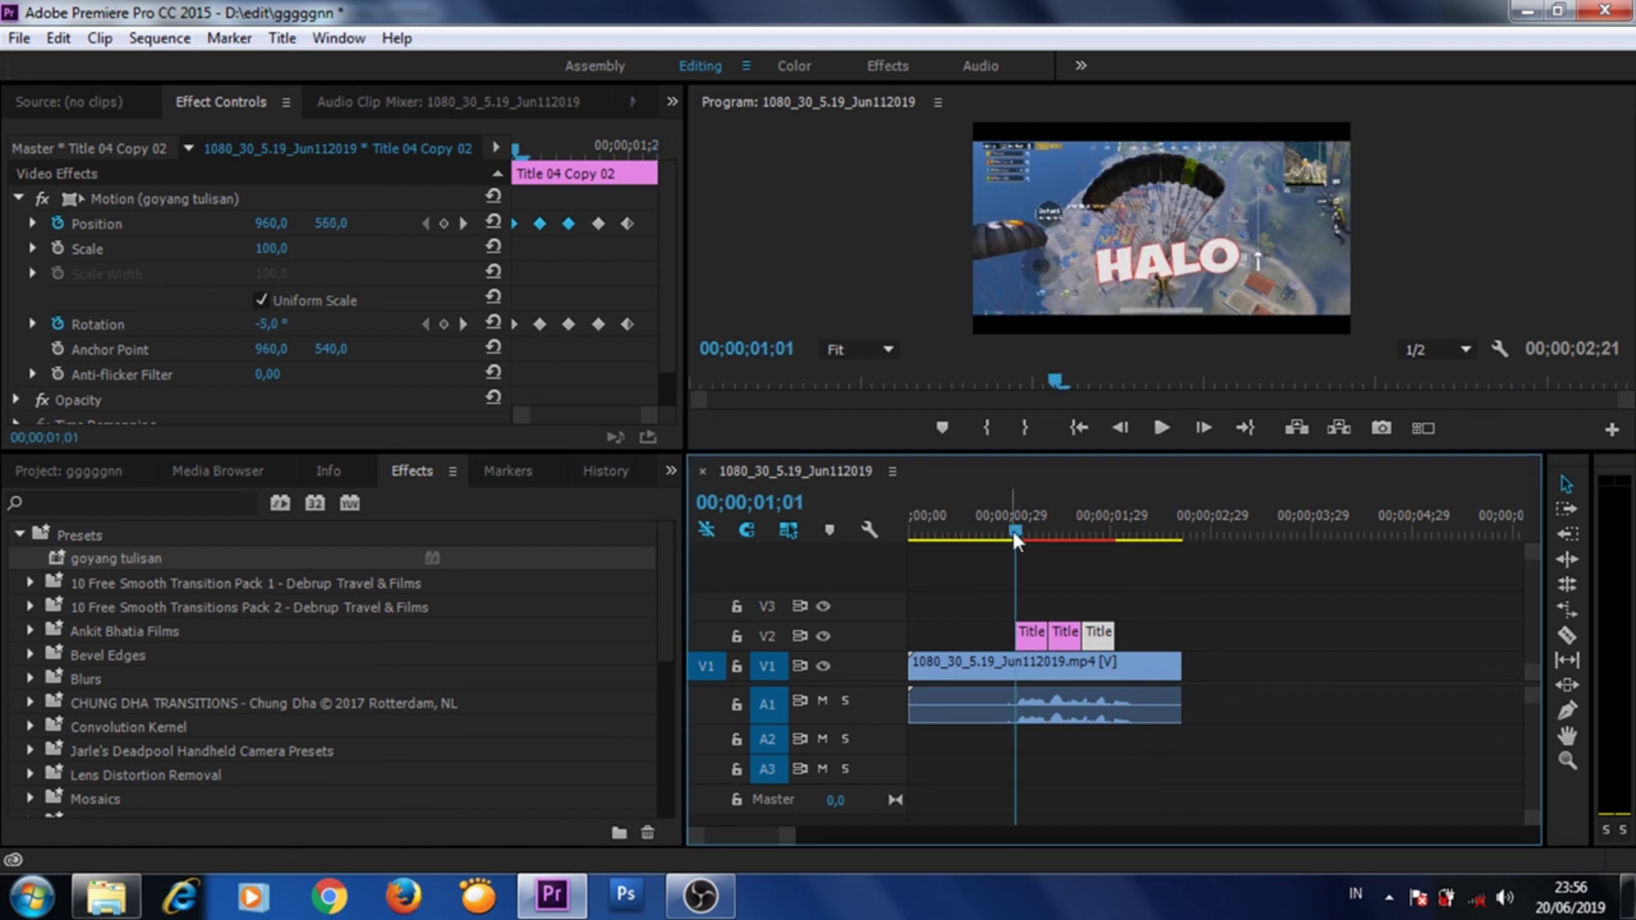
click(1148, 426)
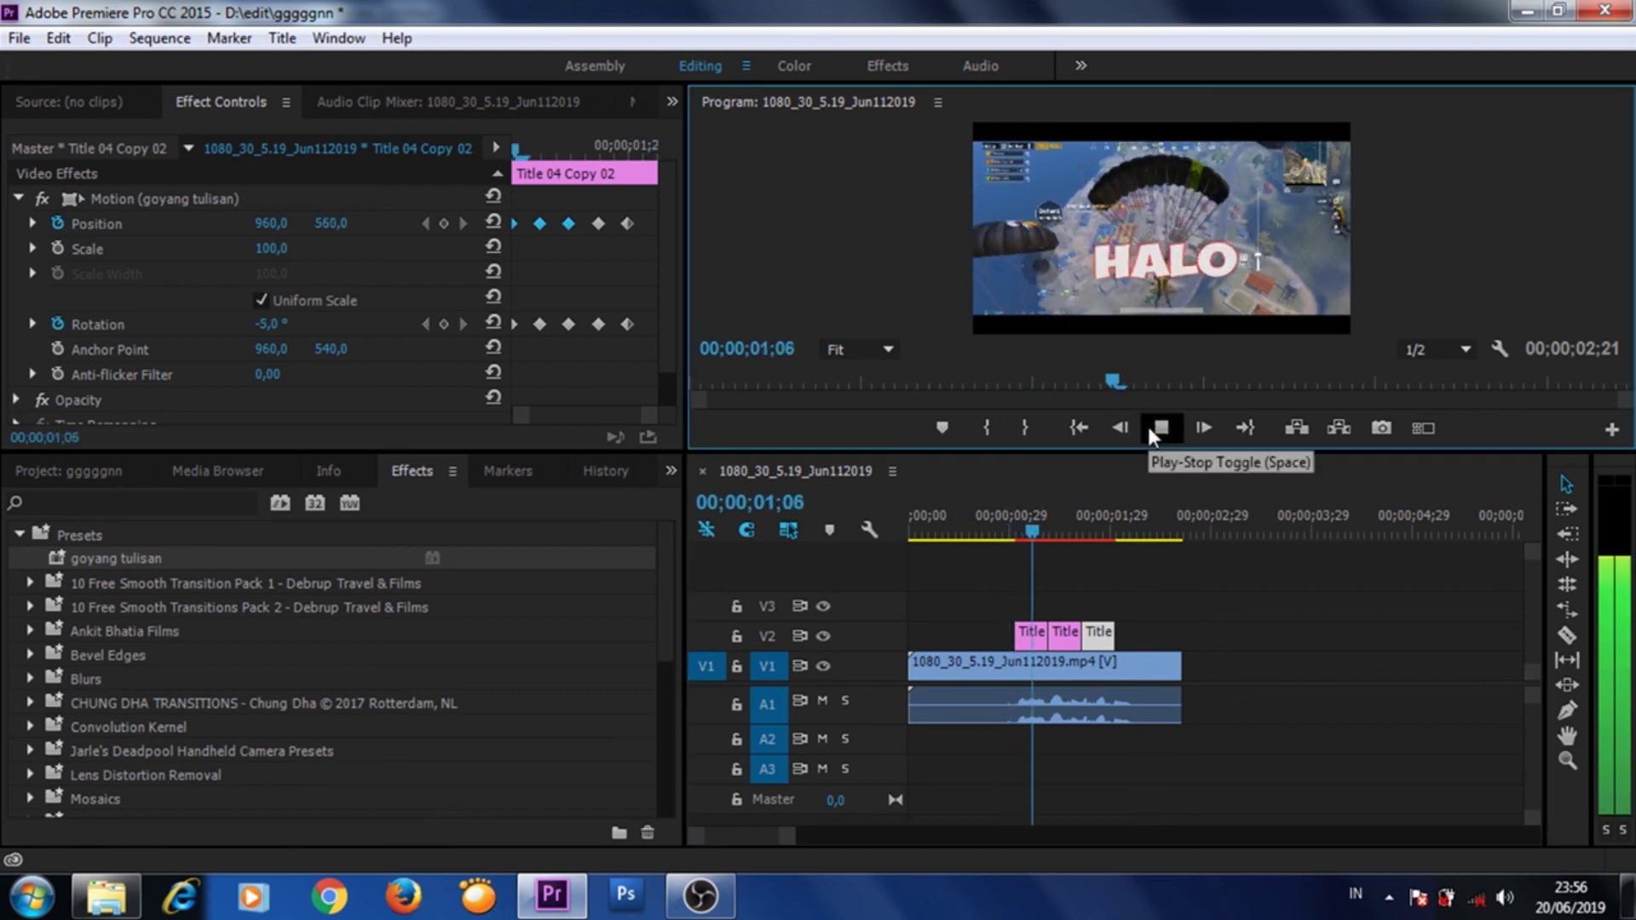